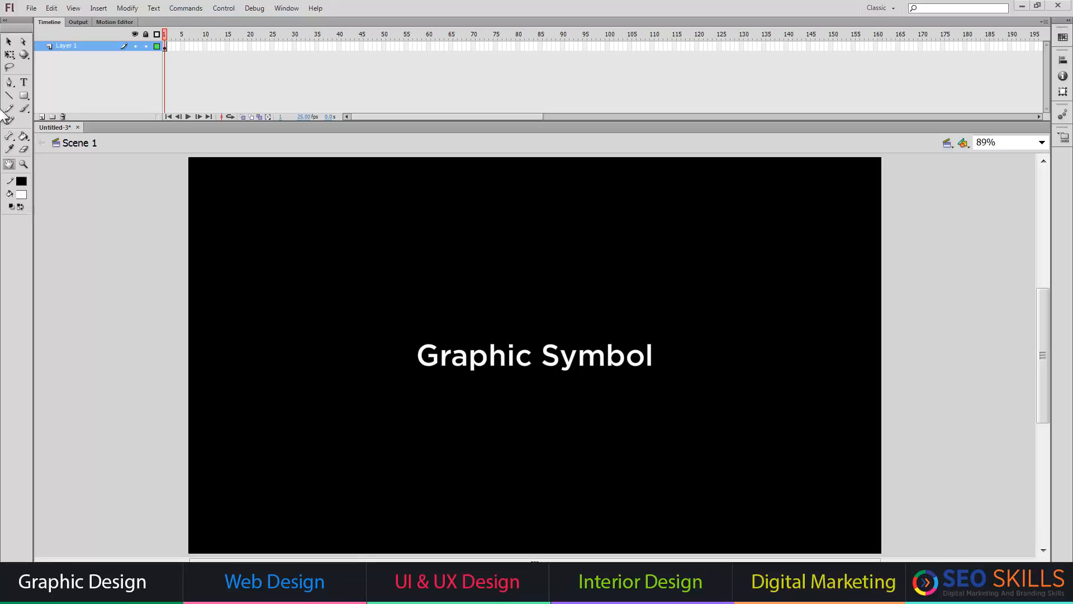
Step: Convert the "Graphic Symbol" text into a symbol of type Graphic named "seoskills"
{"action": "left_click", "coordinate": [10, 42]}
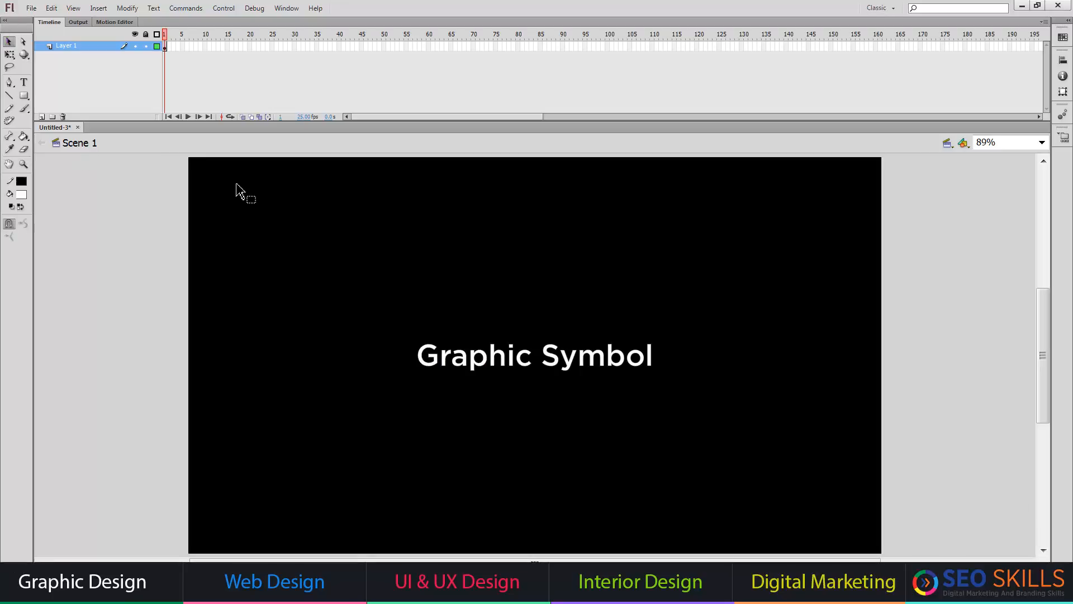
{"action": "left_click", "coordinate": [472, 361]}
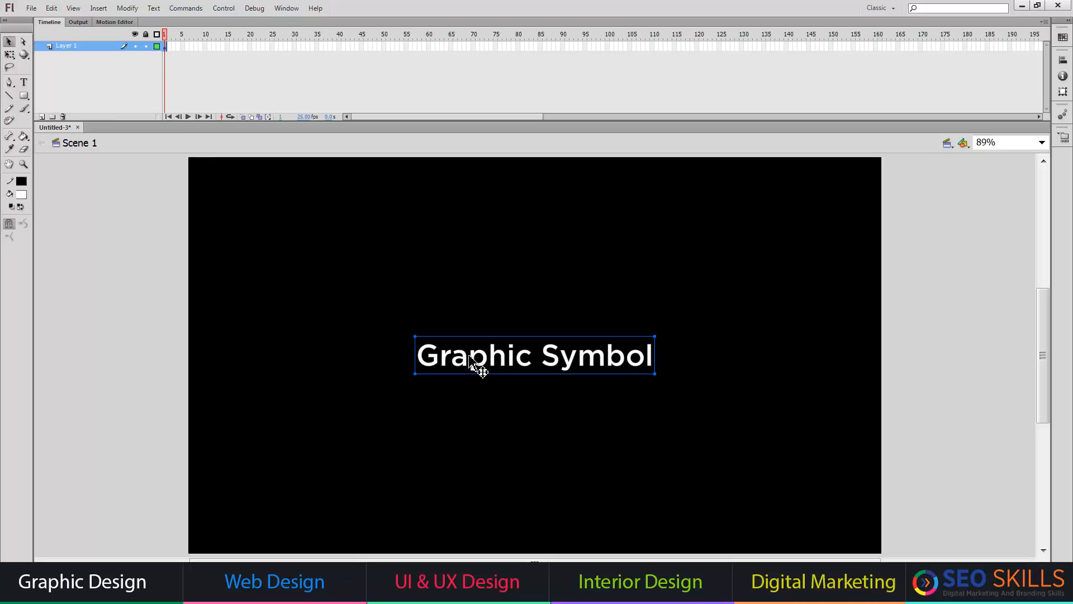
{"action": "key", "text": "F8"}
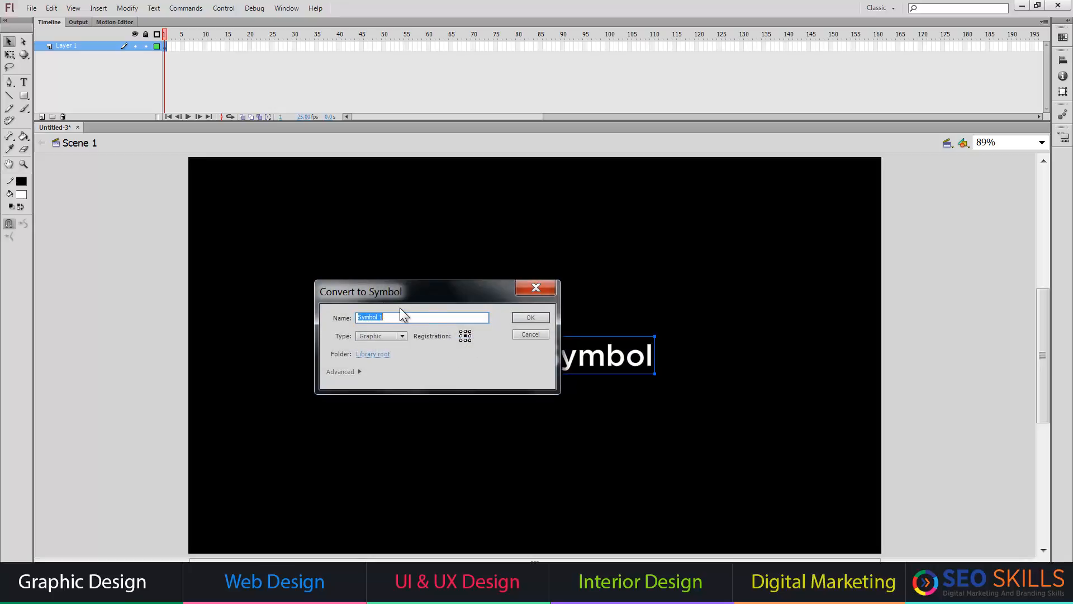
{"action": "left_click", "coordinate": [402, 337]}
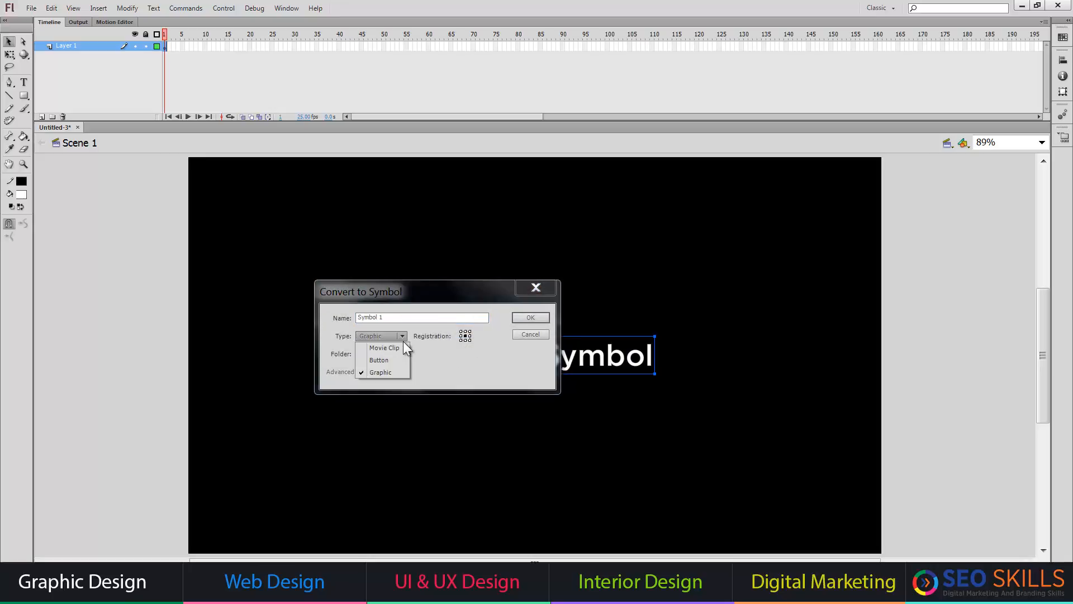
{"action": "left_click", "coordinate": [388, 372]}
{"action": "left_click_drag", "start_coordinate": [415, 319], "coordinate": [297, 326]}
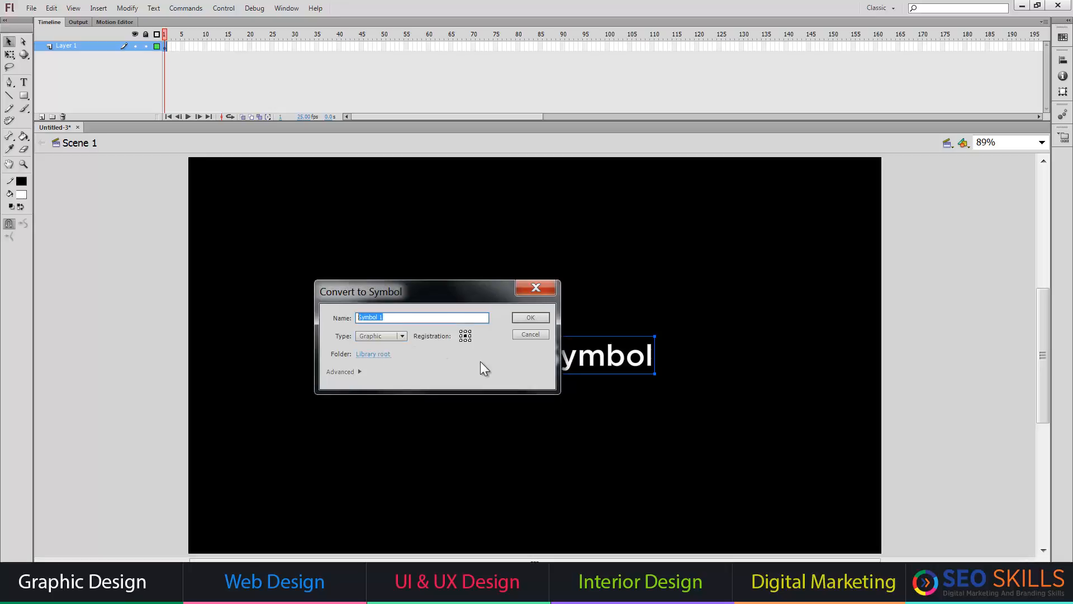
{"action": "type", "text": "seoskills"}
{"action": "key", "text": "Return"}
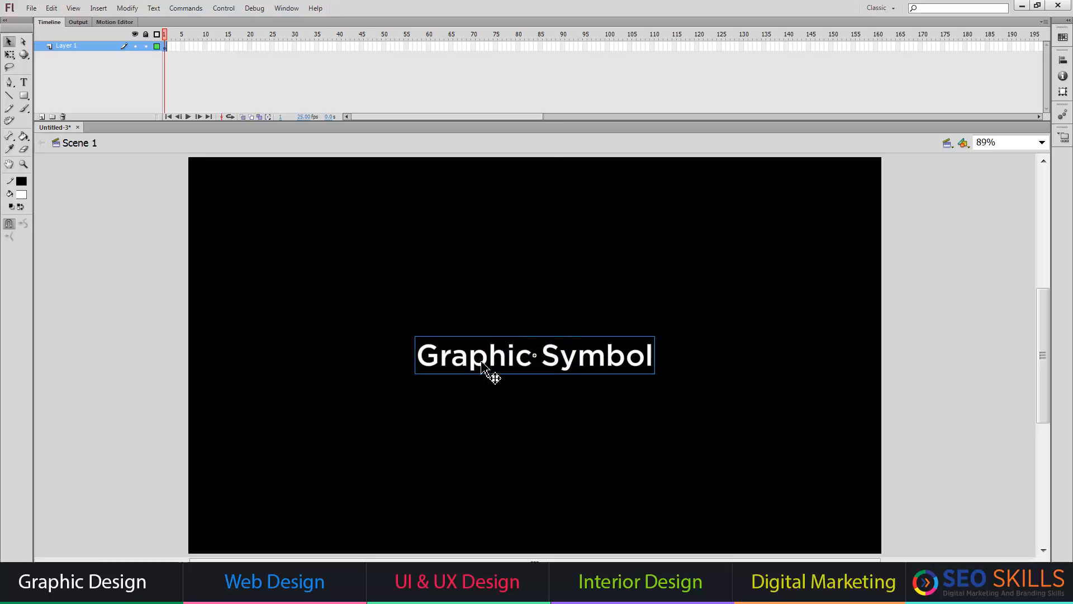
Step: Open the seoskills symbol from the library for editing and close the library
{"action": "key", "text": "ctrl+l"}
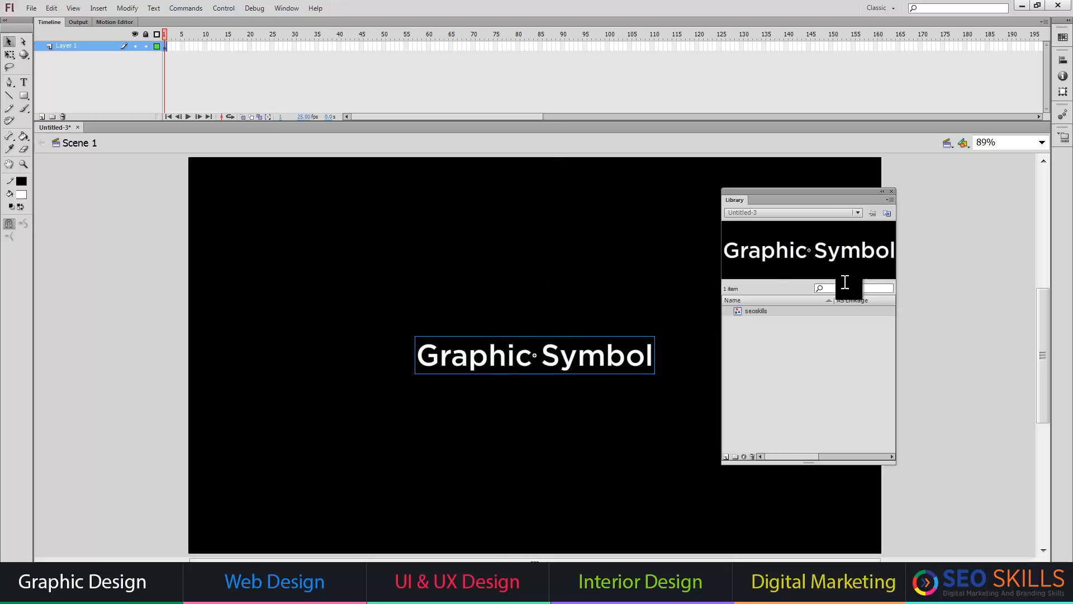
{"action": "double_click", "coordinate": [738, 311]}
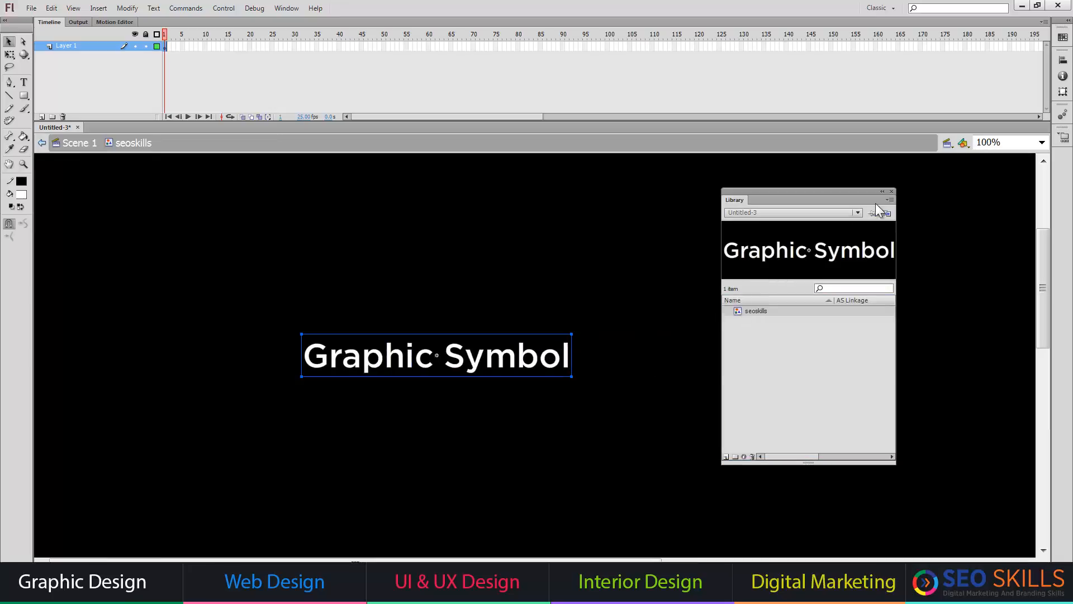
{"action": "left_click", "coordinate": [891, 191]}
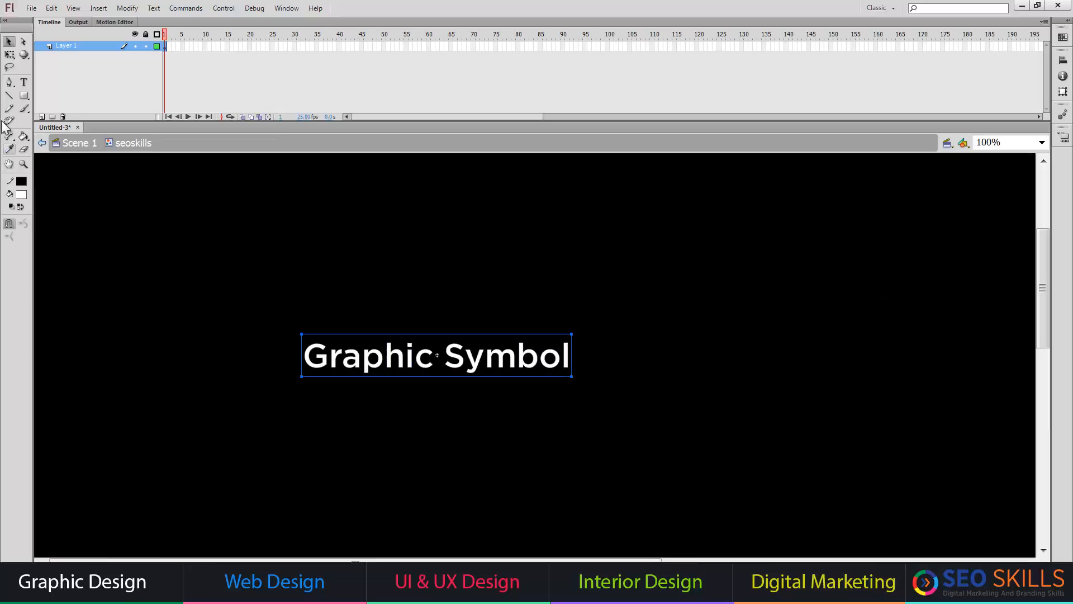
Step: Create a classic tween on the text inside the seoskills symbol and add a keyframe at frame 50
{"action": "left_click", "coordinate": [10, 43]}
{"action": "left_click", "coordinate": [356, 325]}
{"action": "left_click", "coordinate": [382, 361]}
{"action": "right_click", "coordinate": [165, 47]}
{"action": "left_click", "coordinate": [255, 89]}
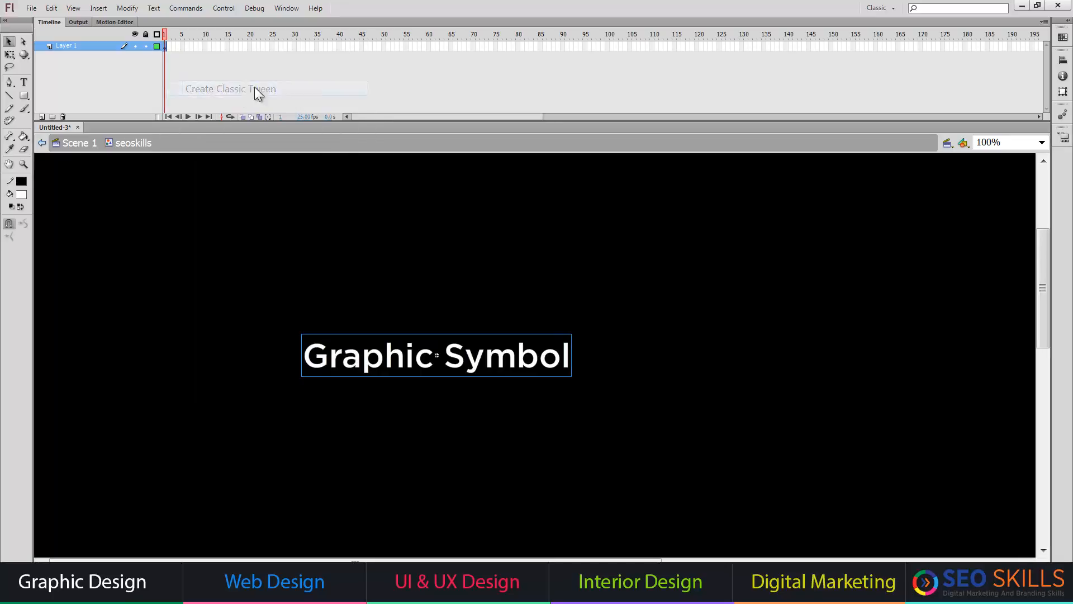
{"action": "left_click", "coordinate": [384, 46]}
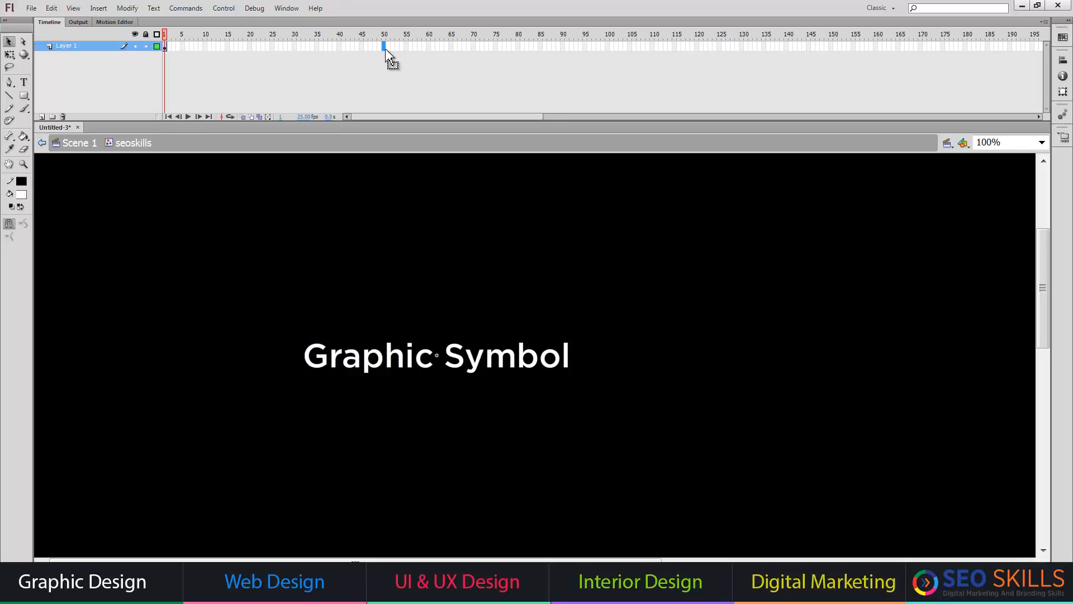
{"action": "key", "text": "F6"}
Step: Set the frame 1 tween to rotate CW with a raised ease value, and play the animation
{"action": "left_click", "coordinate": [166, 47]}
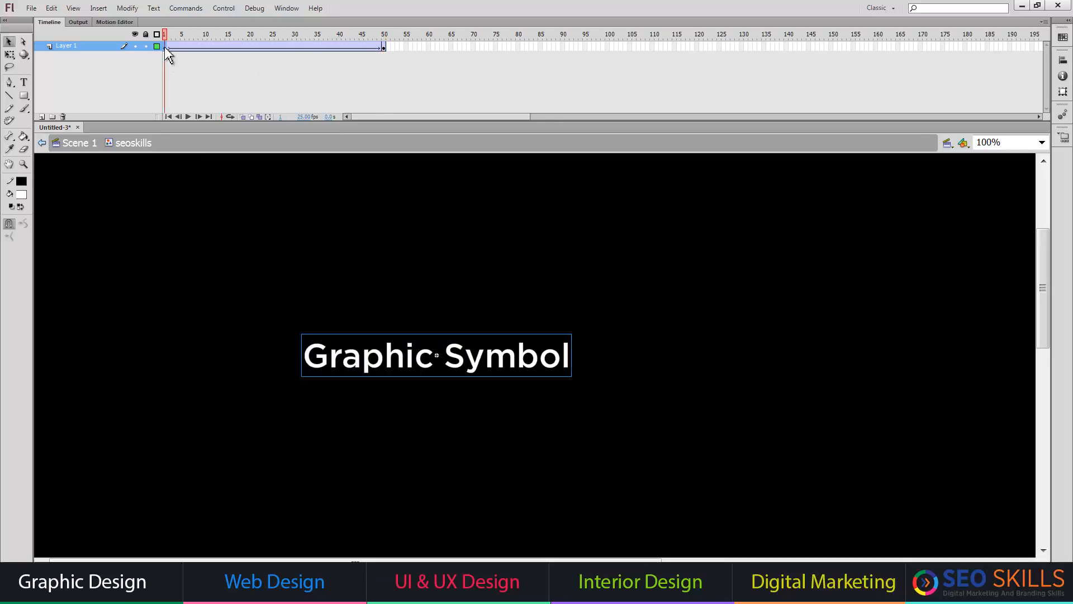
{"action": "key", "text": "ctrl+F3"}
{"action": "left_click", "coordinate": [642, 330]}
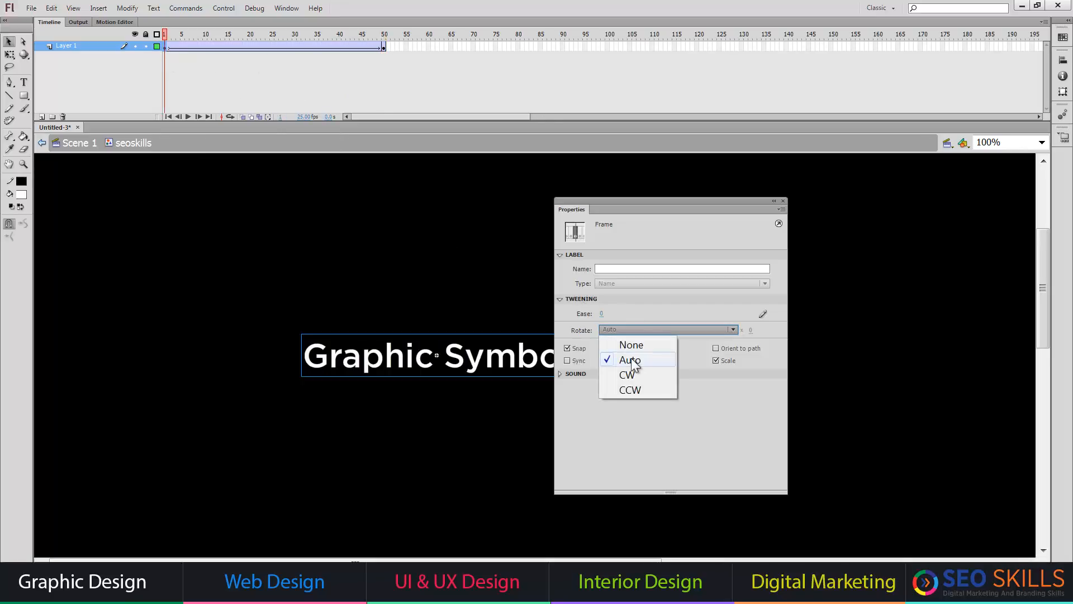
{"action": "left_click", "coordinate": [628, 374]}
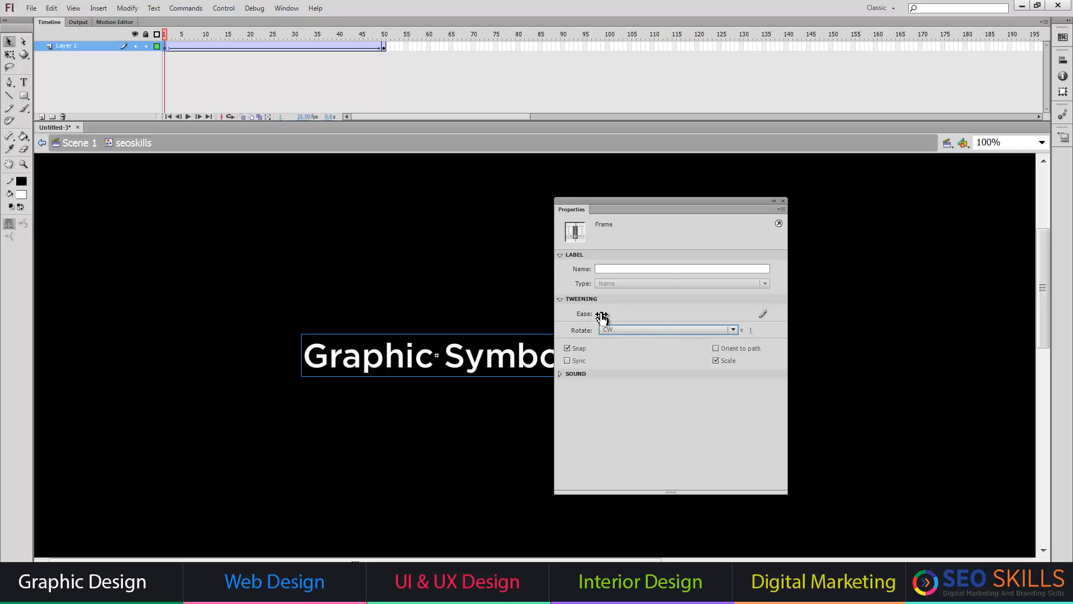
{"action": "left_click_drag", "start_coordinate": [601, 317], "coordinate": [699, 314]}
{"action": "left_click", "coordinate": [784, 200]}
{"action": "key", "text": "Return"}
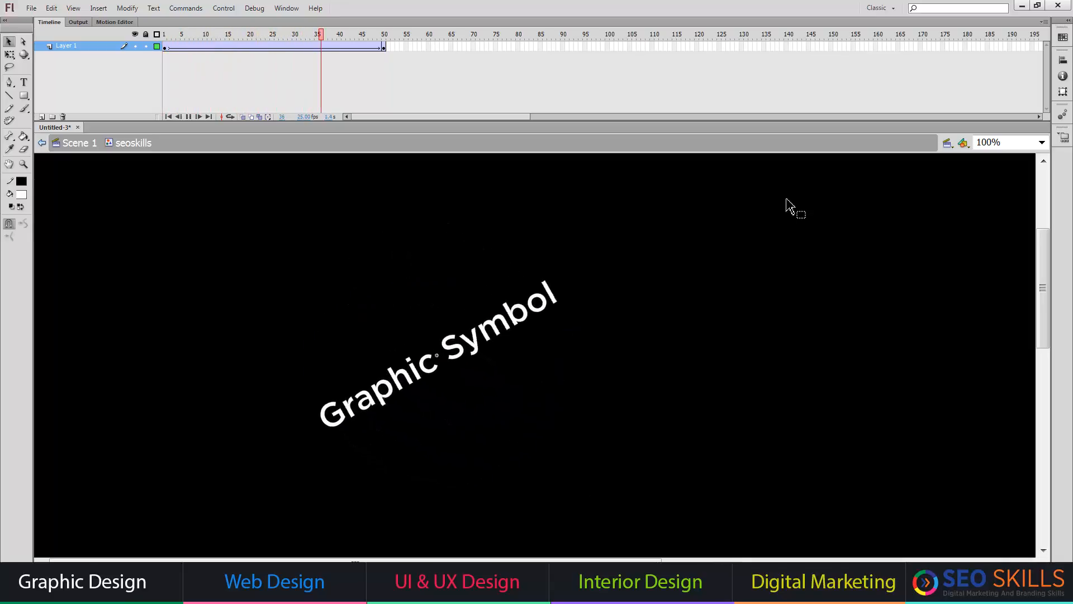
Step: Scale the text in the frame 50 keyframe to 50% and play the animation
{"action": "left_click", "coordinate": [384, 46]}
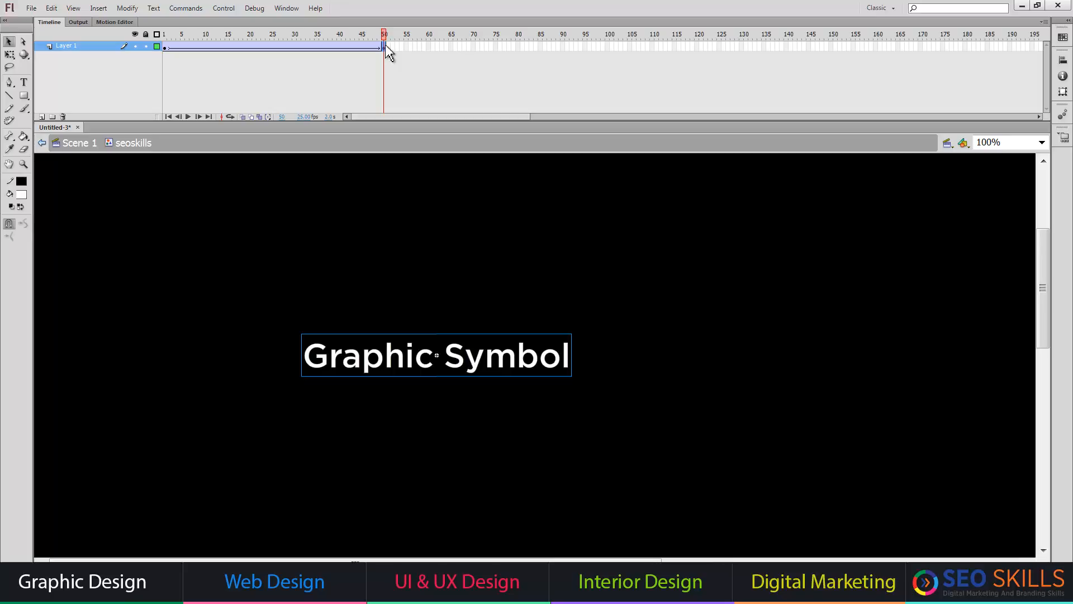
{"action": "key", "text": "ctrl+alt+s"}
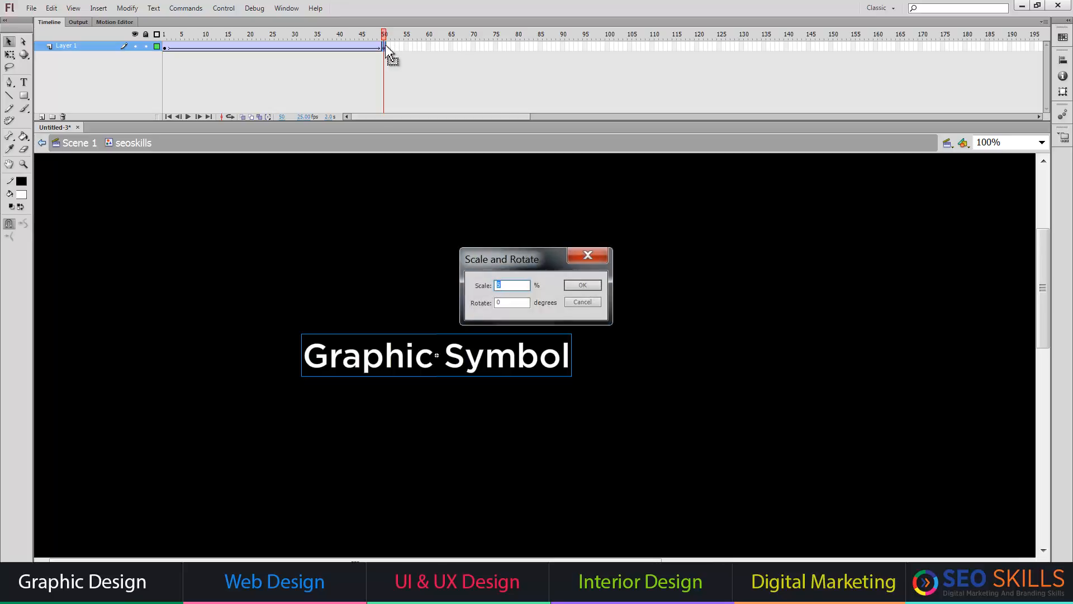
{"action": "type", "text": "50"}
{"action": "key", "text": "Return"}
{"action": "key", "text": "Return"}
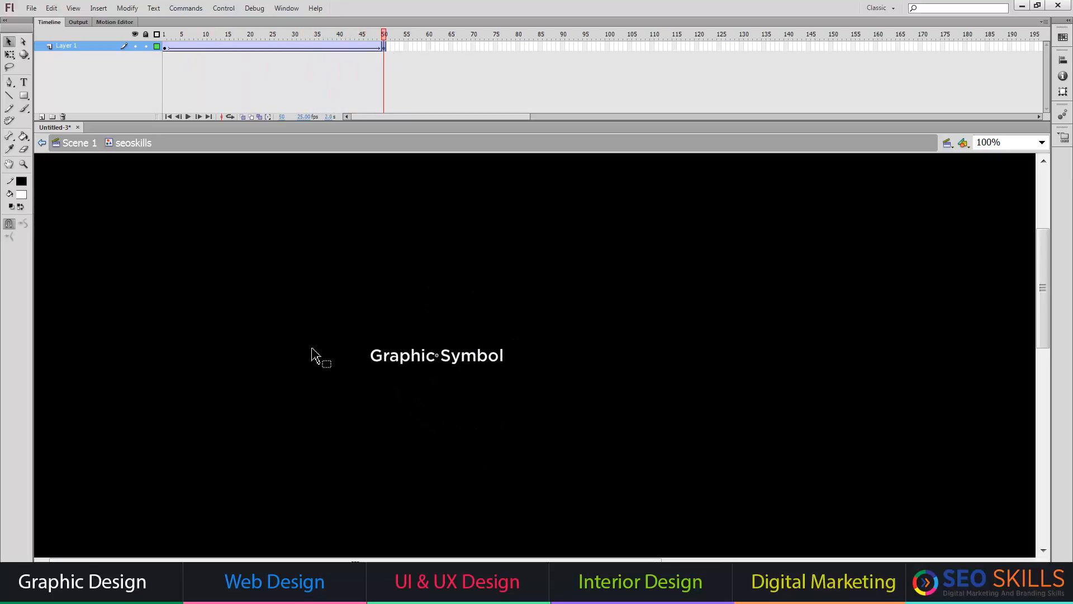
Step: Give the frame 50 text an Alpha color effect of 0% and play the fade-out
{"action": "left_click", "coordinate": [438, 361]}
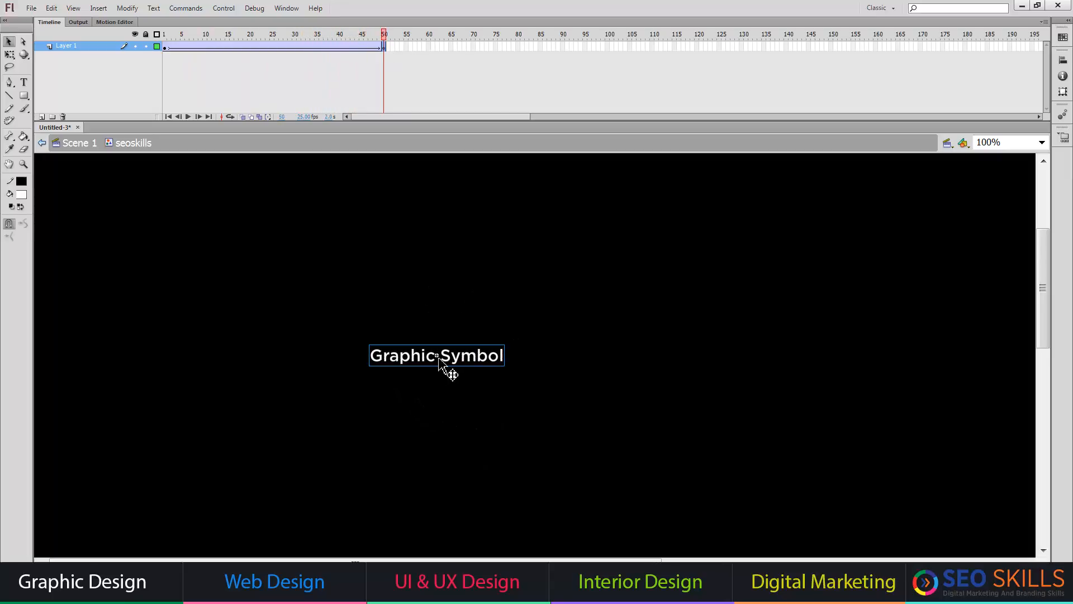
{"action": "key", "text": "ctrl+F3"}
{"action": "left_click", "coordinate": [628, 336]}
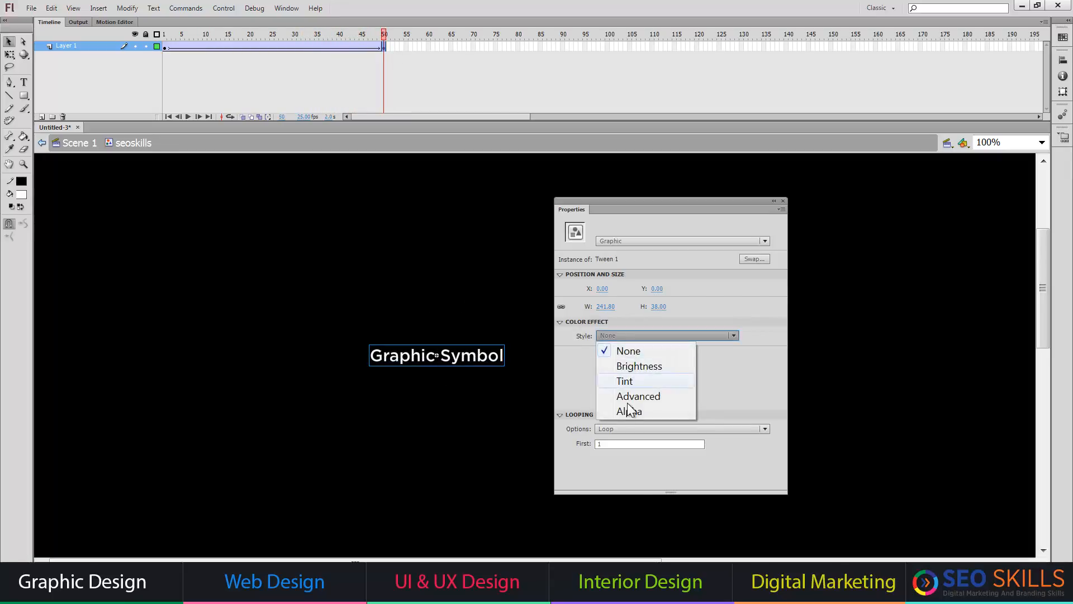
{"action": "left_click", "coordinate": [628, 411]}
{"action": "left_click", "coordinate": [626, 353]}
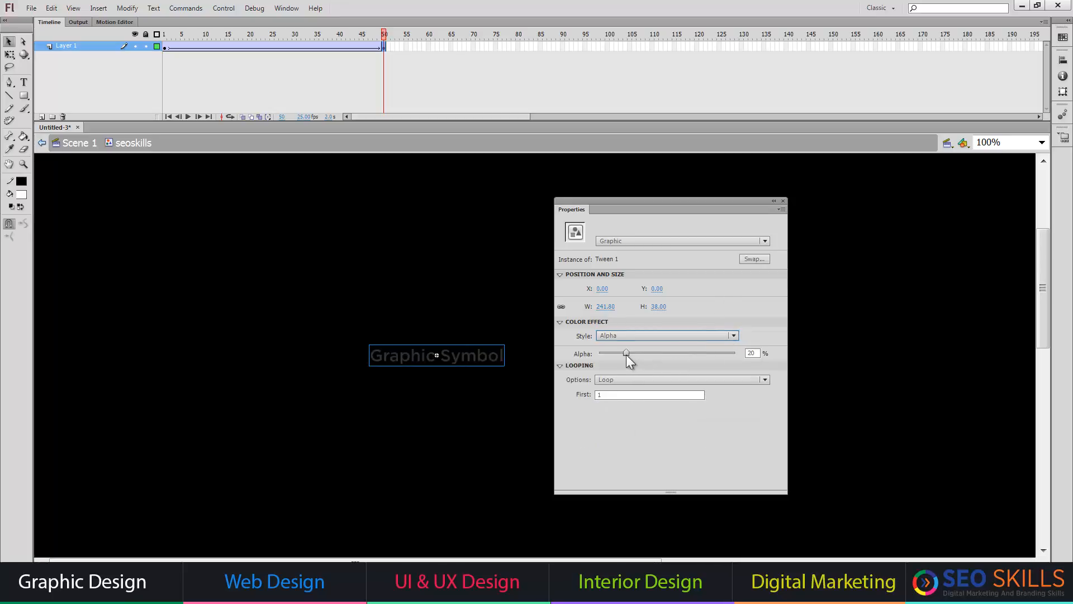
{"action": "left_click_drag", "start_coordinate": [626, 354], "coordinate": [598, 355]}
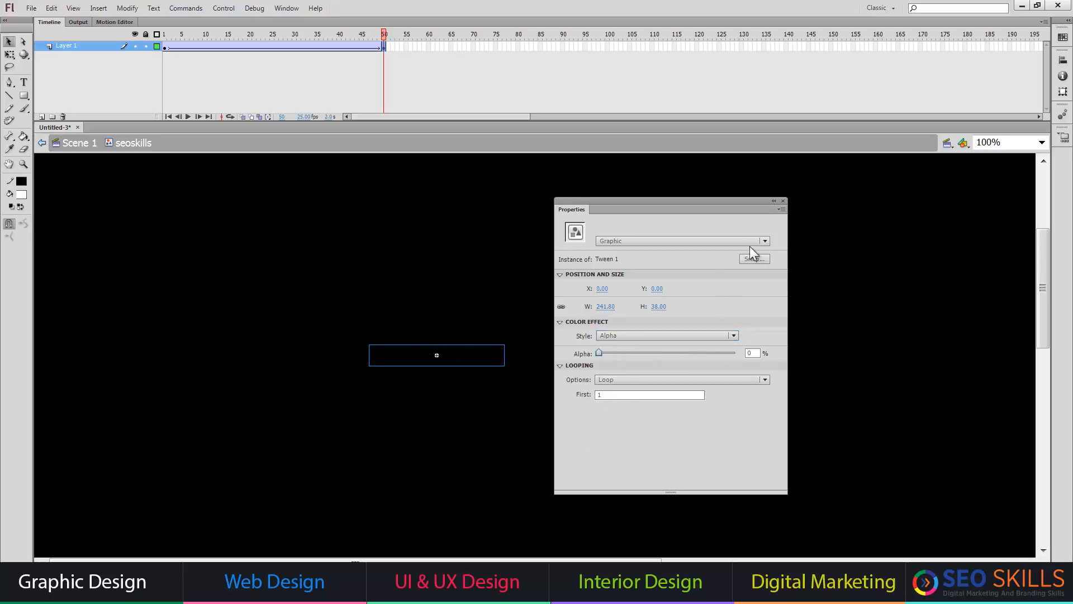
{"action": "left_click", "coordinate": [783, 201]}
{"action": "key", "text": "Return"}
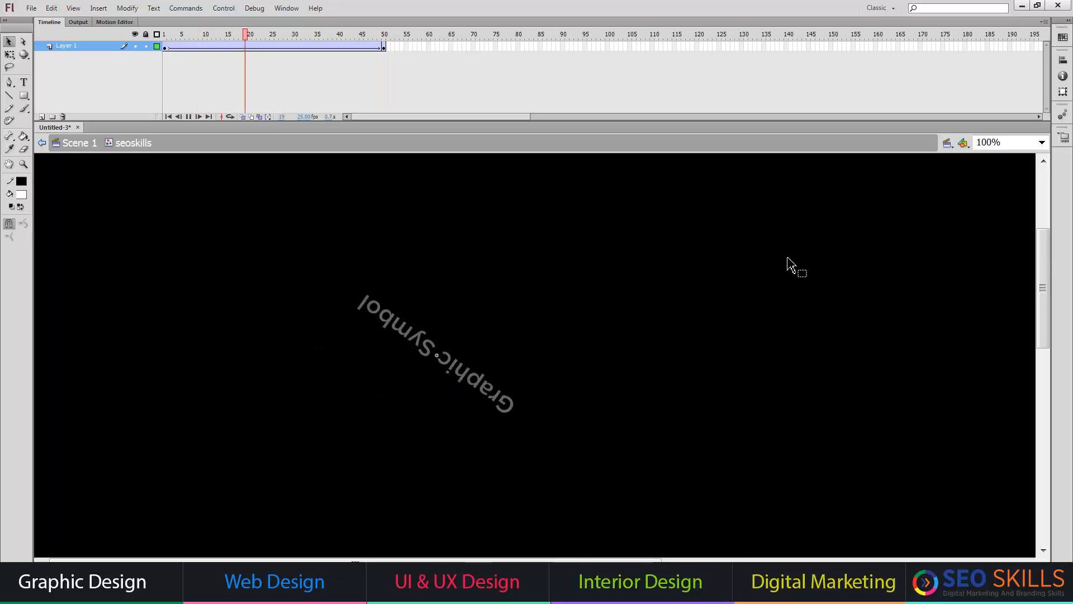
{"action": "left_click", "coordinate": [384, 47]}
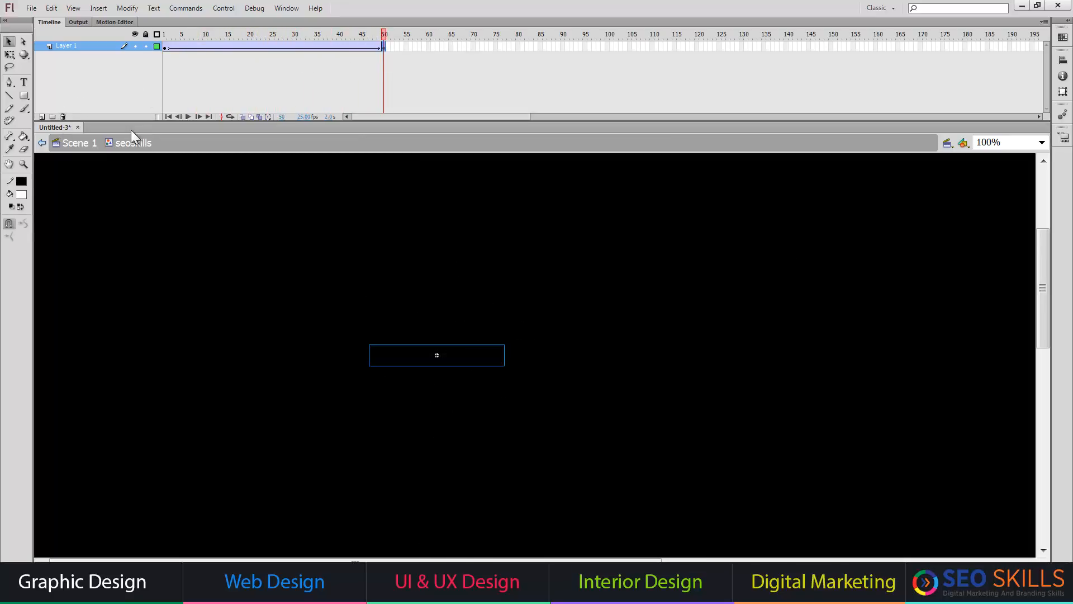
Step: Return to Scene 1 and move the seoskills instance slightly upward on the stage
{"action": "left_click", "coordinate": [62, 144]}
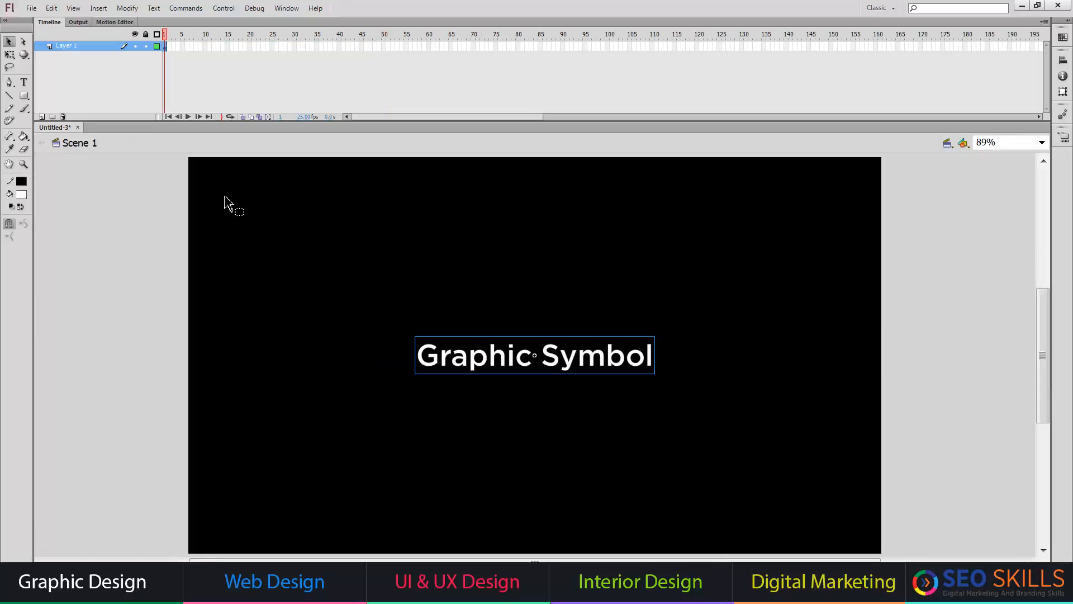
{"action": "left_click", "coordinate": [478, 308]}
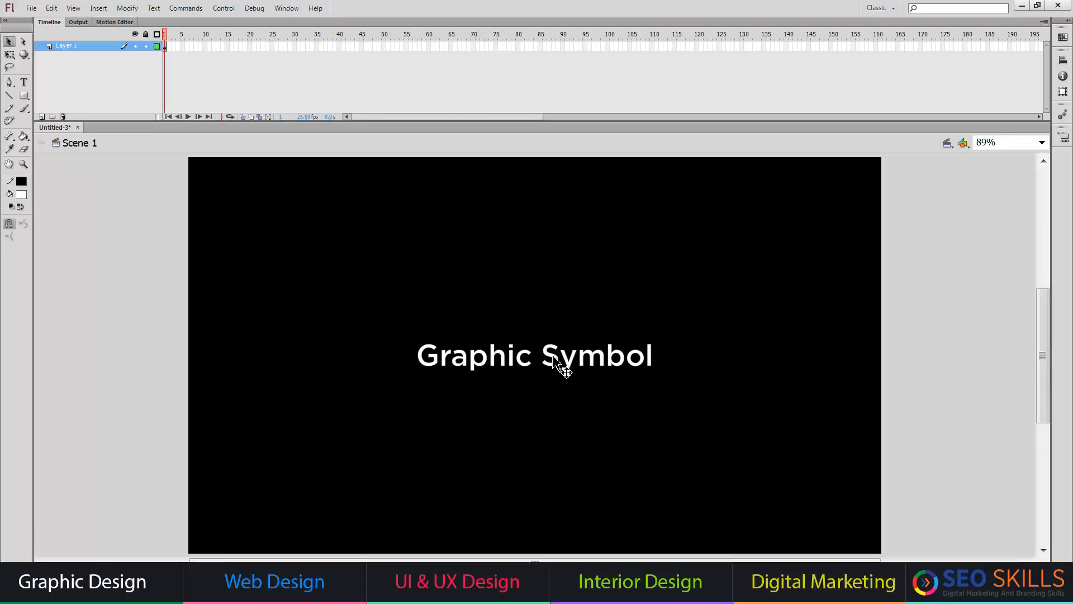
{"action": "mouse_move", "coordinate": [559, 360]}
{"action": "left_mouse_down"}
{"action": "mouse_move", "coordinate": [551, 312]}
{"action": "mouse_move", "coordinate": [559, 352]}
{"action": "left_mouse_up"}
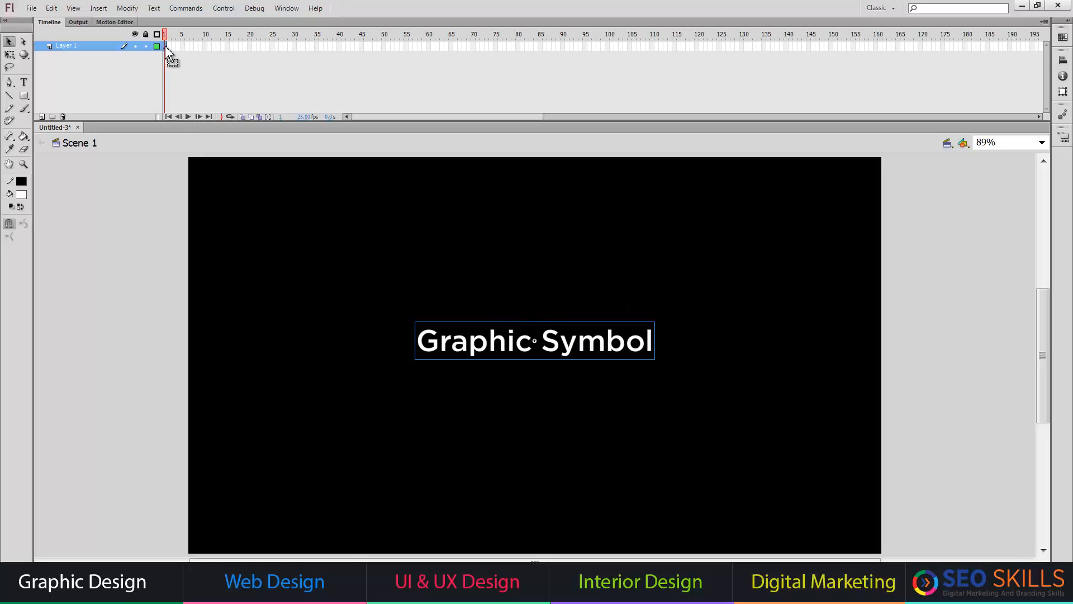
Step: Look inside the seoskills symbol and return to frame 1 of Scene 1
{"action": "double_click", "coordinate": [528, 352]}
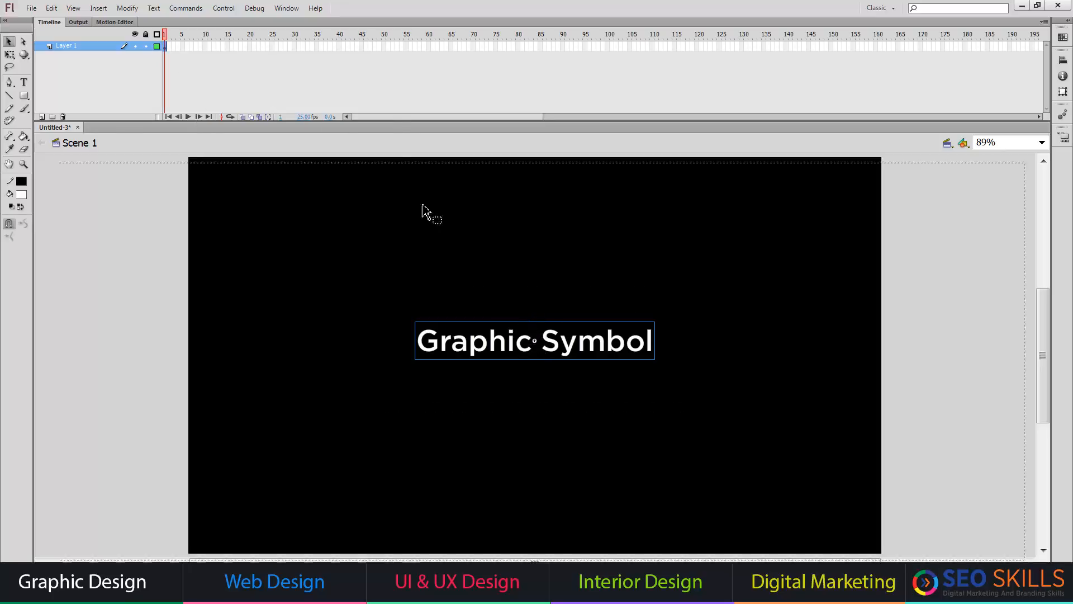
{"action": "left_click", "coordinate": [76, 143]}
{"action": "left_click", "coordinate": [164, 47]}
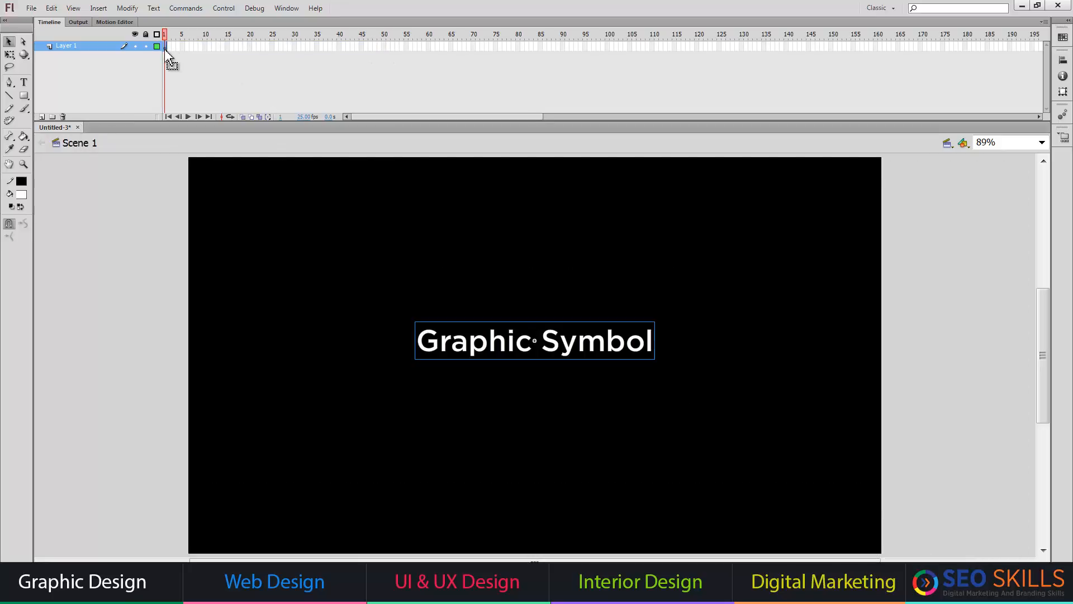
Step: Extend Layer 1 of Scene 1 to frame 50 and play the symbol's animation, returning the playhead to frame 1
{"action": "left_click", "coordinate": [383, 45]}
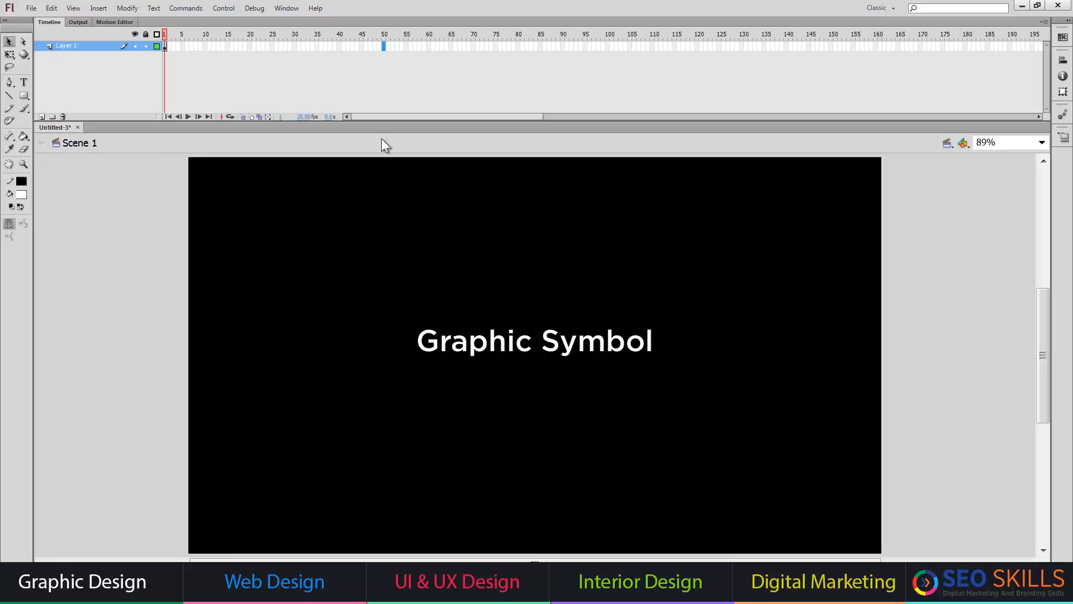
{"action": "key", "text": "F6"}
{"action": "left_click", "coordinate": [164, 48]}
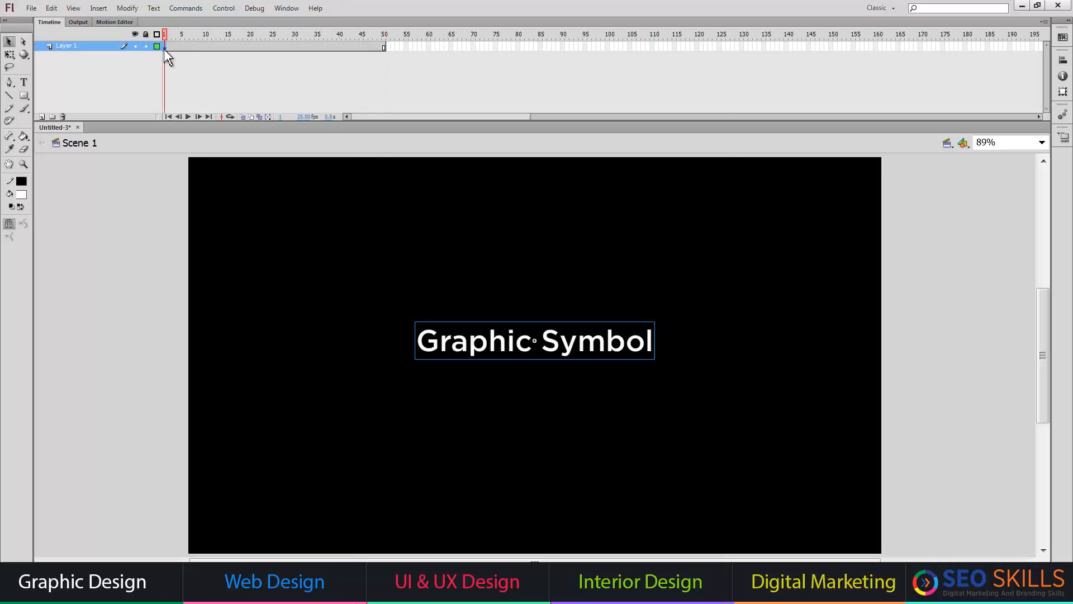
{"action": "key", "text": "Return"}
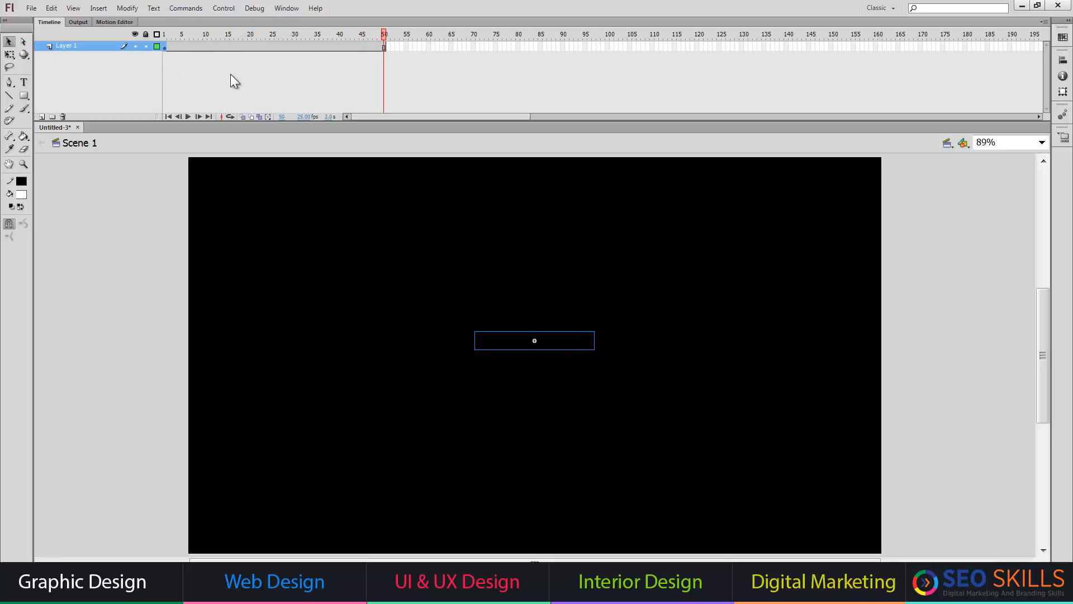
{"action": "left_click_drag", "start_coordinate": [382, 32], "coordinate": [153, 45]}
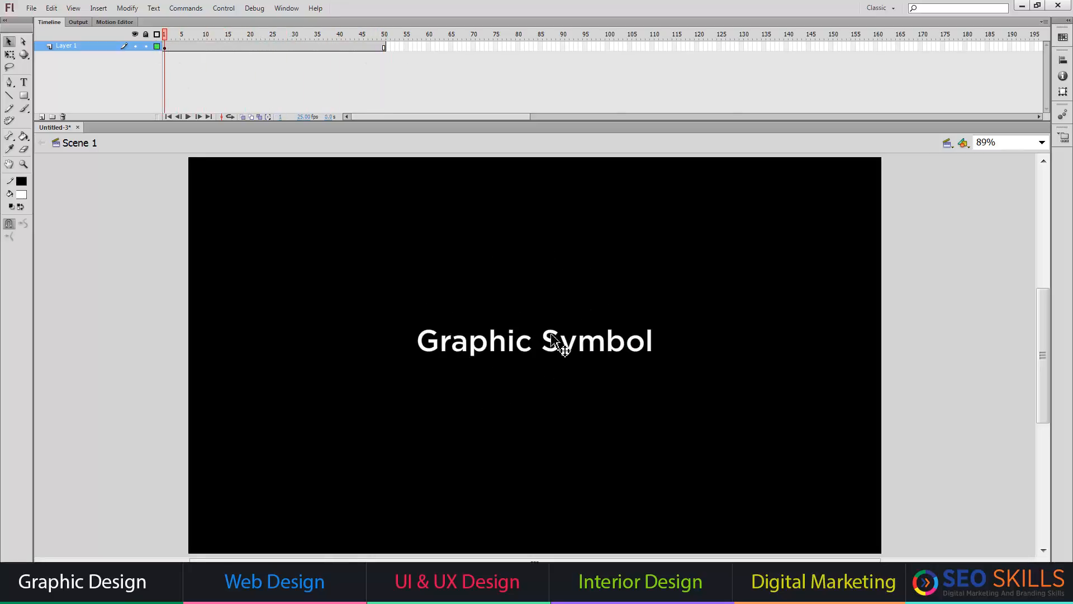
Step: Duplicate the seoskills instance just above the original and give the copy a 100% red Tint color effect
{"action": "left_click", "coordinate": [559, 352]}
{"action": "left_click_drag", "start_coordinate": [559, 352], "coordinate": [549, 297]}
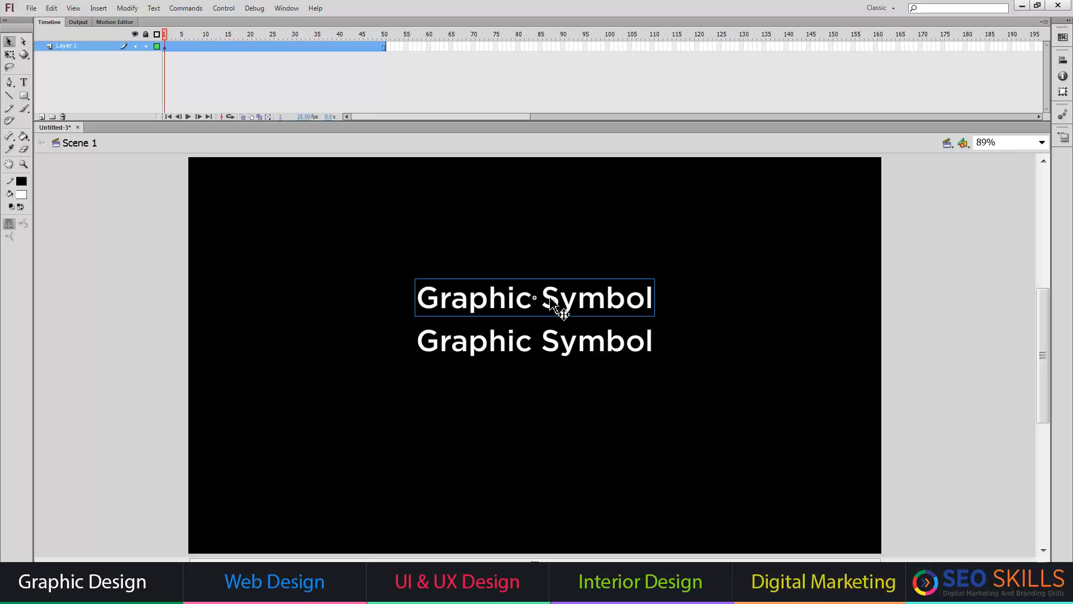
{"action": "key", "text": "ctrl+F3"}
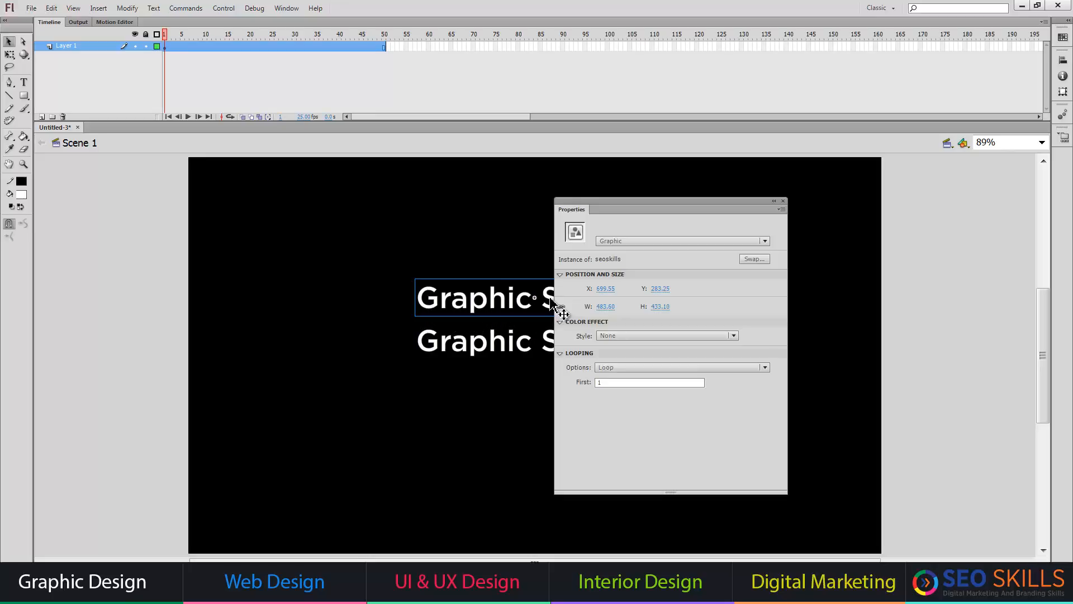
{"action": "left_click", "coordinate": [640, 336]}
{"action": "left_click", "coordinate": [625, 383]}
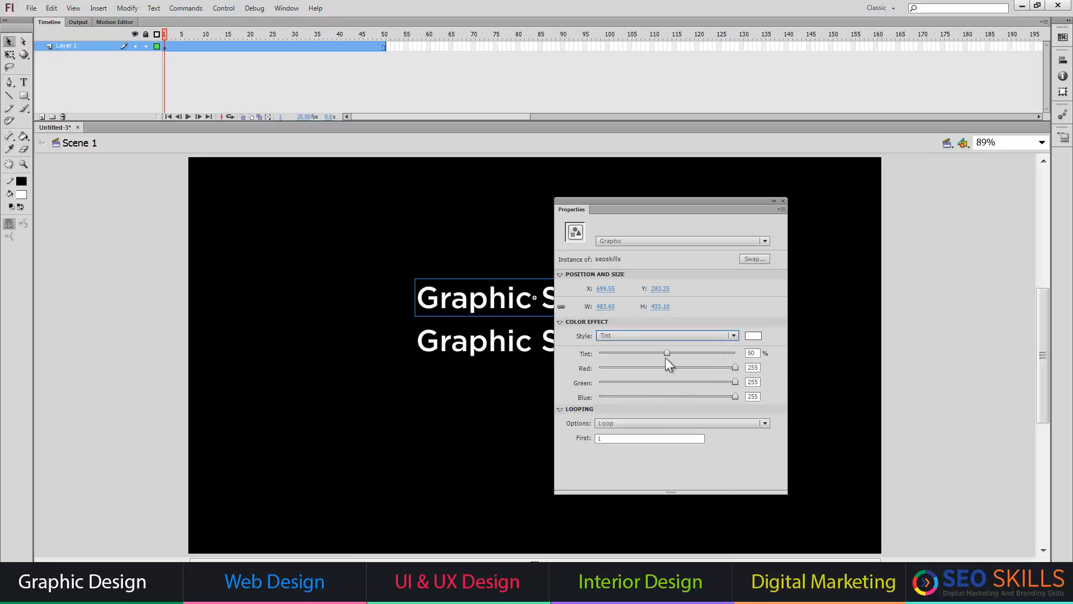
{"action": "left_click_drag", "start_coordinate": [665, 357], "coordinate": [762, 351]}
{"action": "left_click", "coordinate": [754, 336]}
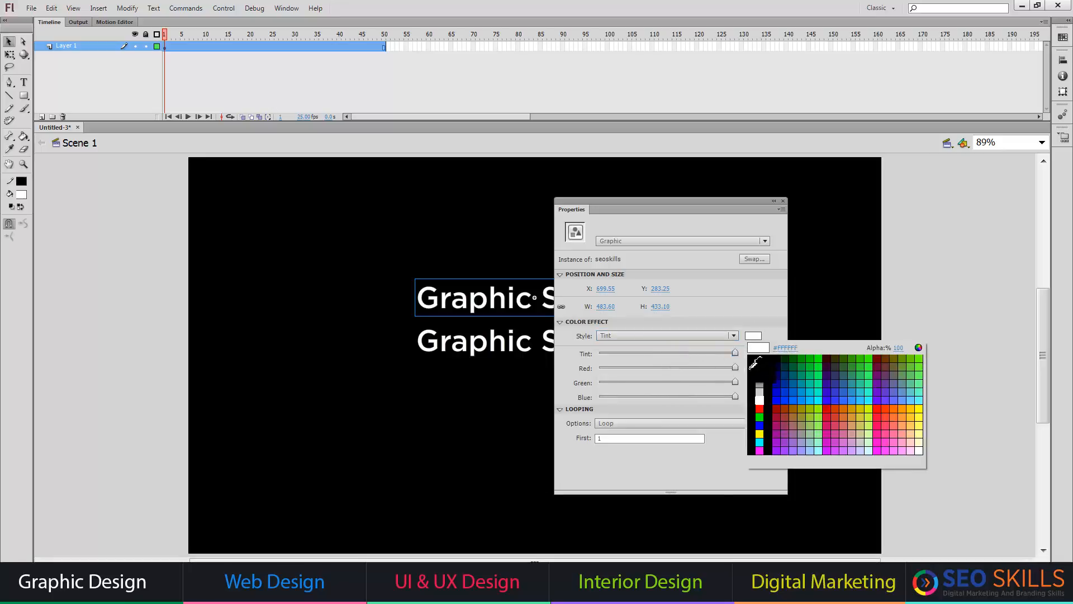
{"action": "left_click", "coordinate": [759, 407]}
Step: Duplicate the red instance below the white one with a green tint, and copy that near the stage's lower edge with a yellow tint
{"action": "left_click_drag", "start_coordinate": [486, 313], "coordinate": [378, 396]}
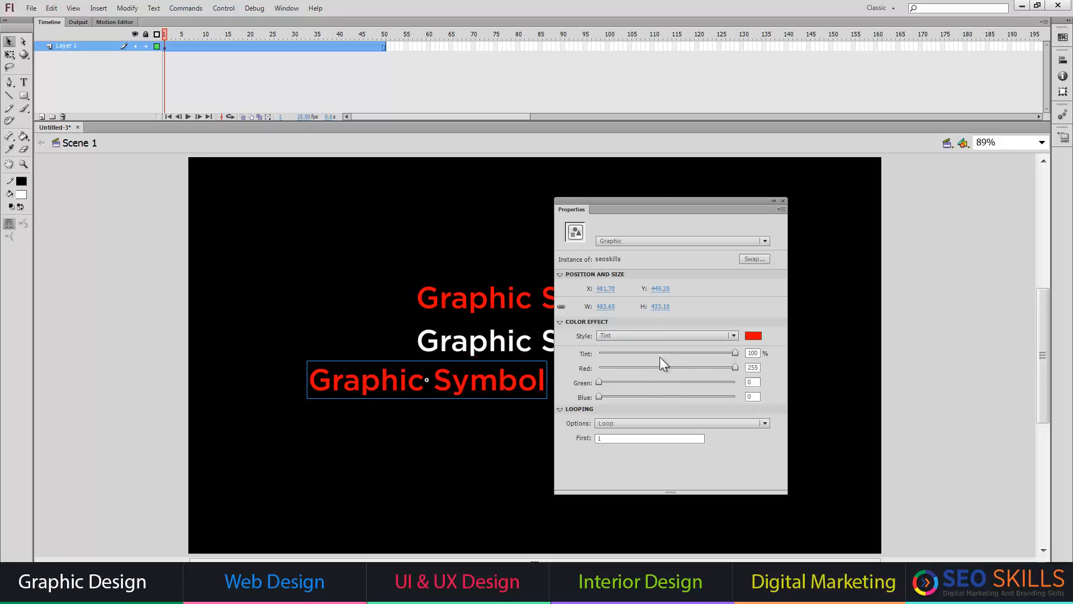
{"action": "left_click", "coordinate": [751, 337]}
{"action": "left_click", "coordinate": [759, 415]}
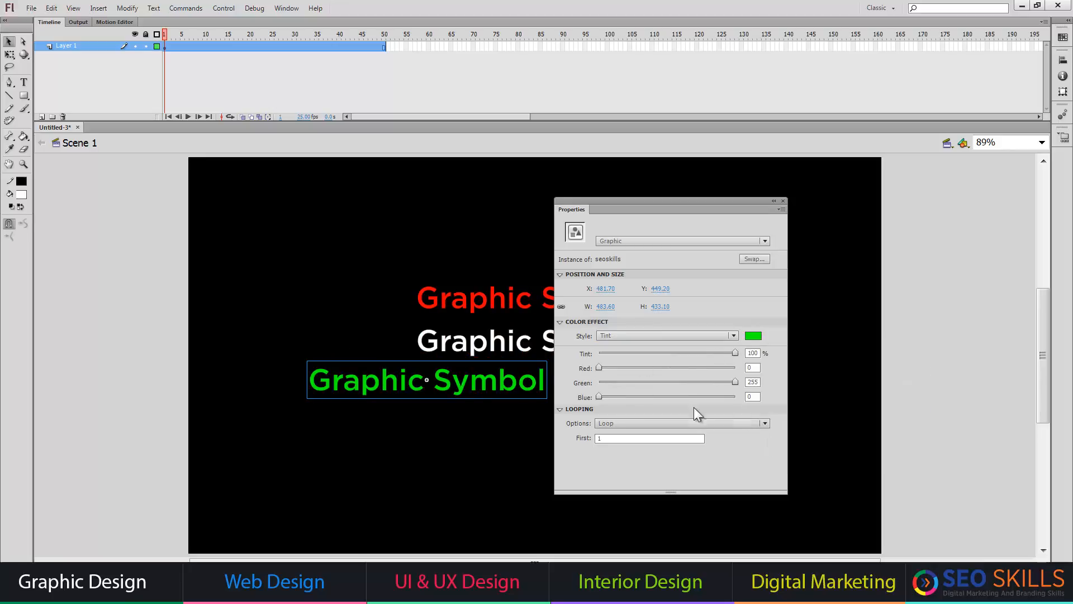
{"action": "left_click_drag", "start_coordinate": [417, 369], "coordinate": [489, 450]}
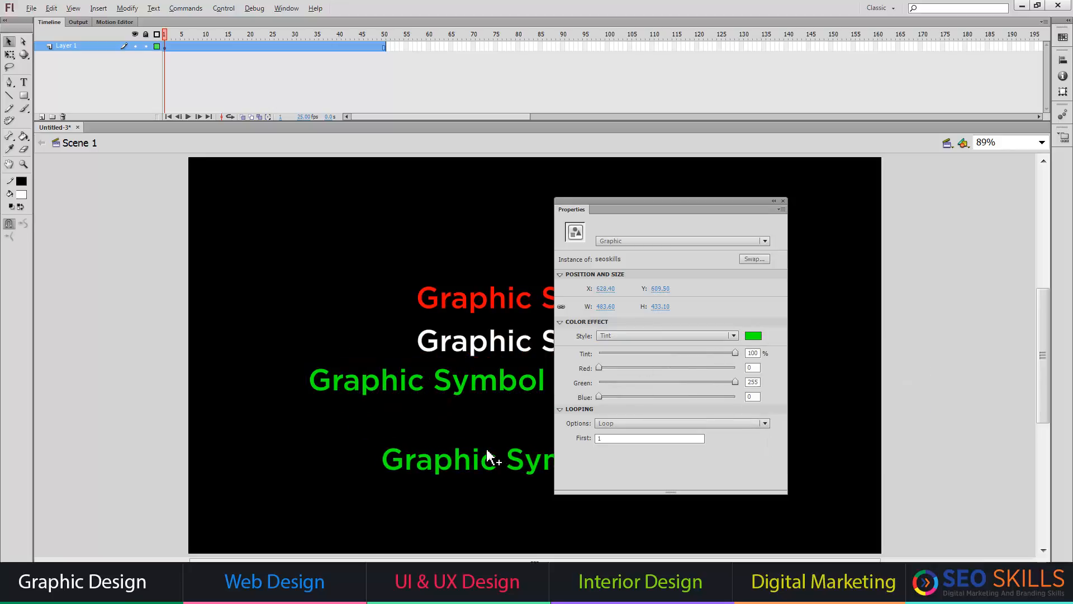
{"action": "left_click", "coordinate": [753, 337]}
{"action": "left_click", "coordinate": [919, 410]}
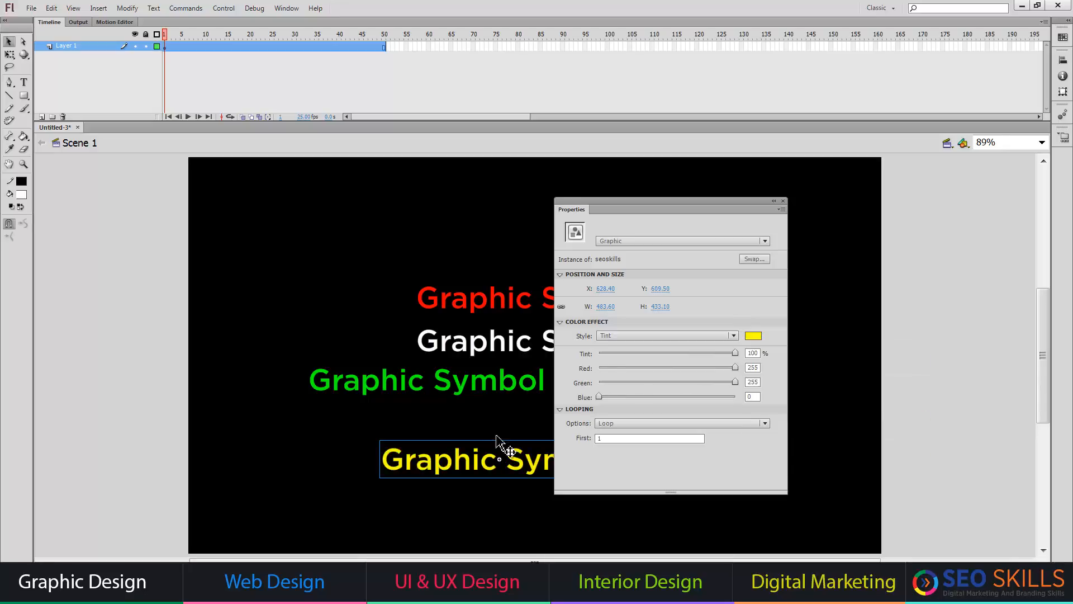
Step: Duplicate the yellow instance to the upper-left of the stage tinted sky blue, and copy that near the stage's upper edge tinted pink
{"action": "left_click_drag", "start_coordinate": [473, 446], "coordinate": [363, 239]}
{"action": "left_click", "coordinate": [753, 336]}
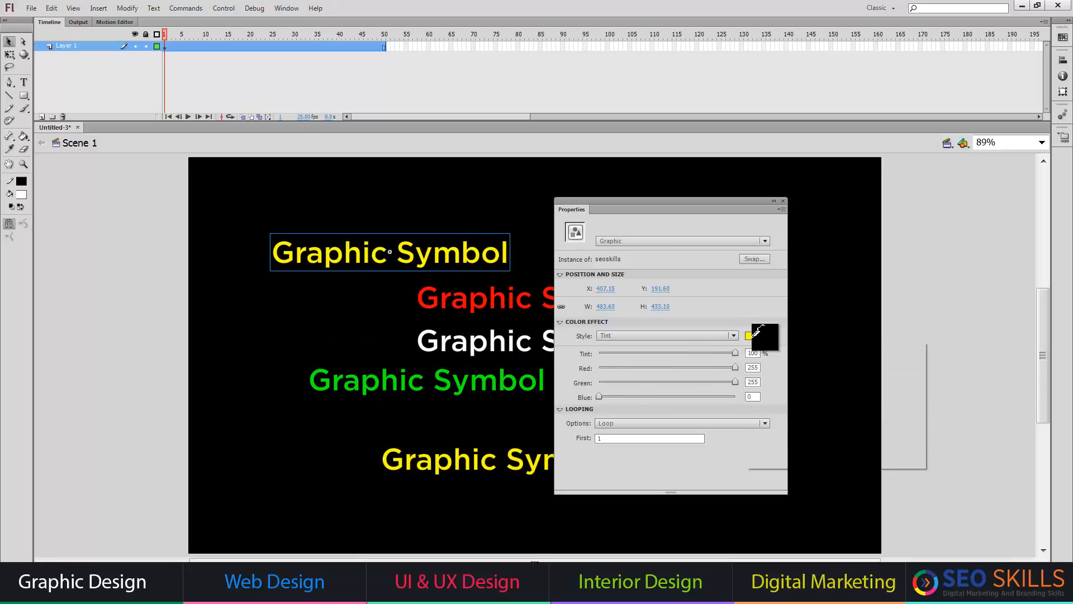
{"action": "left_click", "coordinate": [806, 399]}
{"action": "left_click_drag", "start_coordinate": [371, 266], "coordinate": [465, 216]}
{"action": "left_click", "coordinate": [753, 335]}
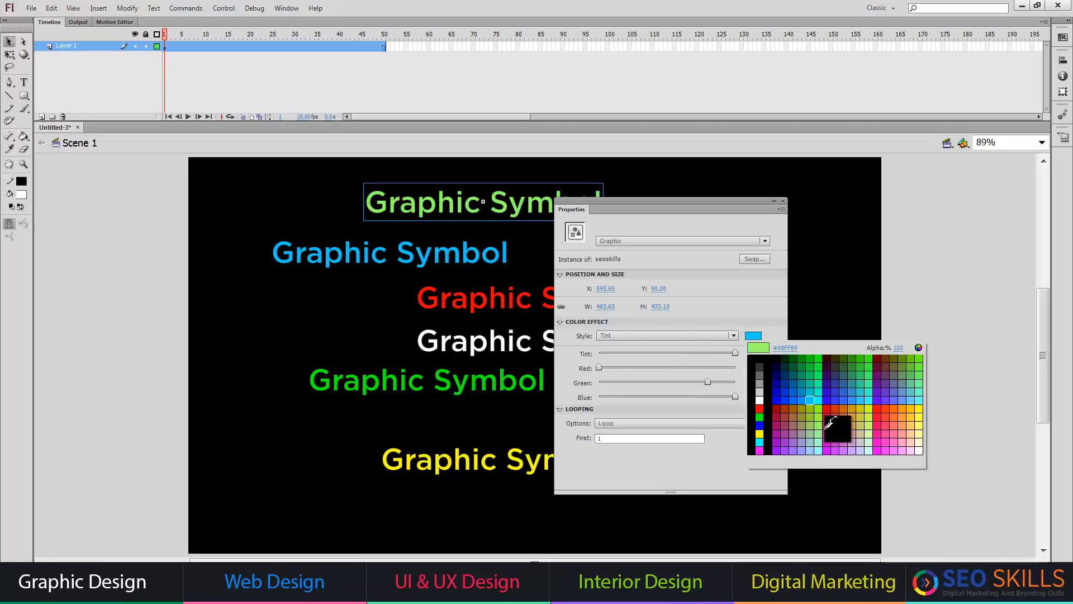
{"action": "left_click", "coordinate": [893, 455]}
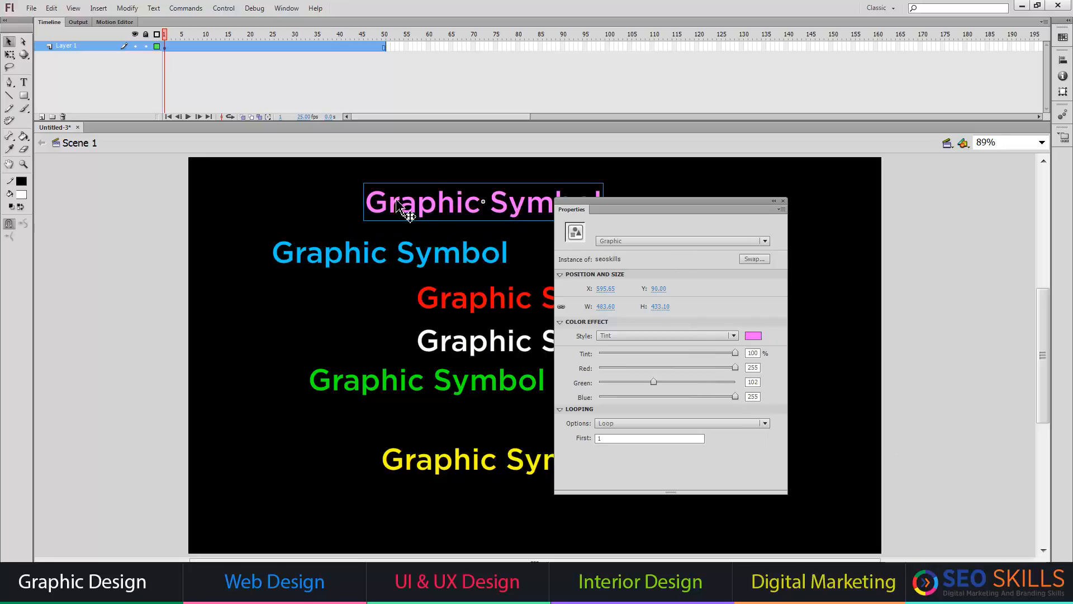
Step: Move the pink instance to the stage's lower right and tint it #00CCCC, and duplicate it above the red text with an olive tint
{"action": "left_click_drag", "start_coordinate": [739, 200], "coordinate": [478, 209]}
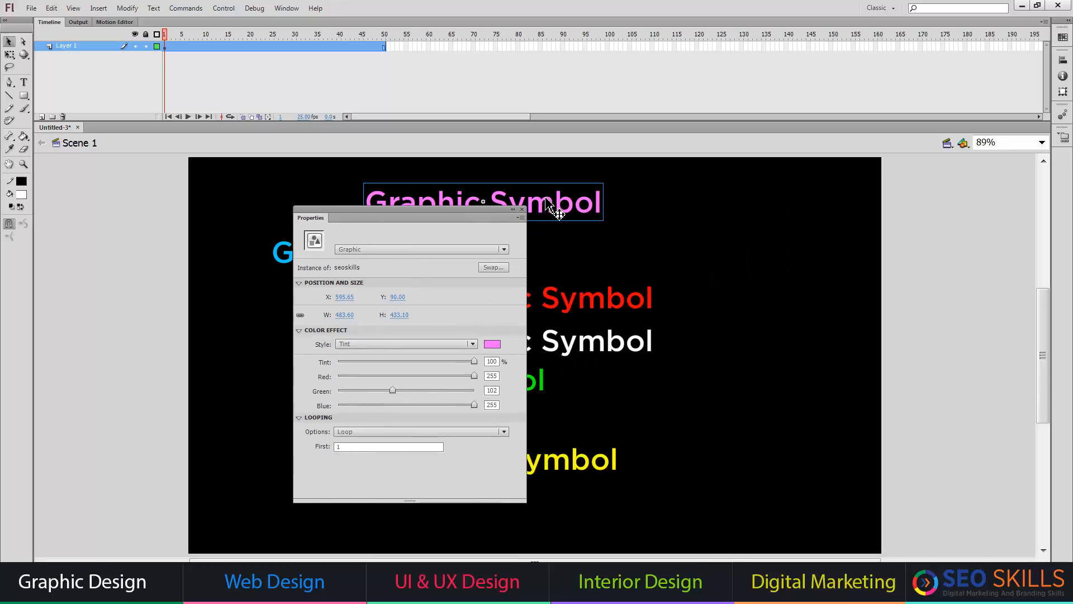
{"action": "left_click_drag", "start_coordinate": [550, 206], "coordinate": [783, 411]}
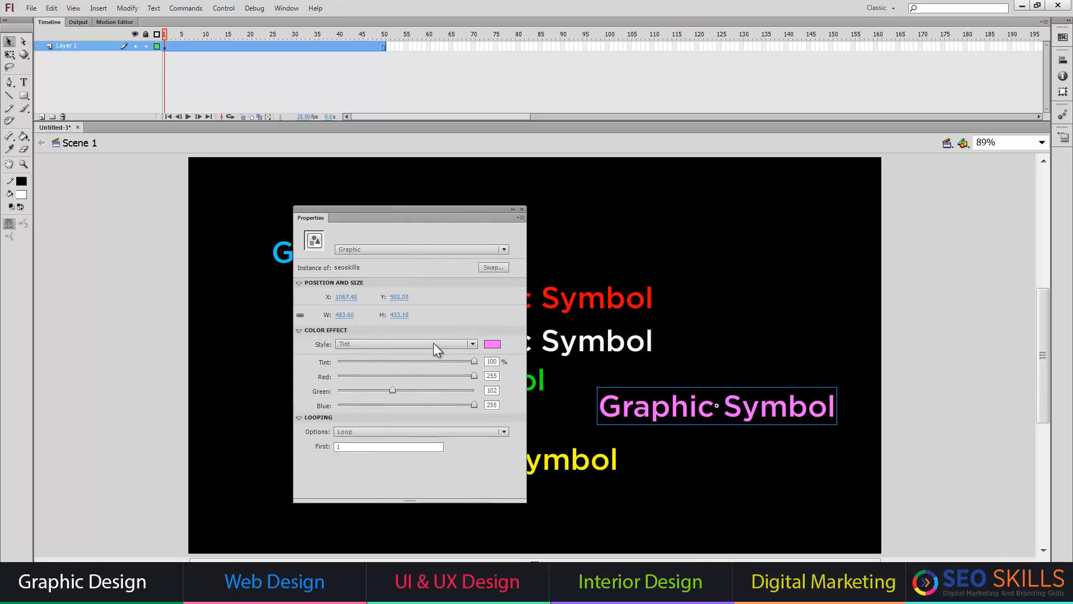
{"action": "left_click", "coordinate": [492, 344]}
{"action": "left_click", "coordinate": [549, 400]}
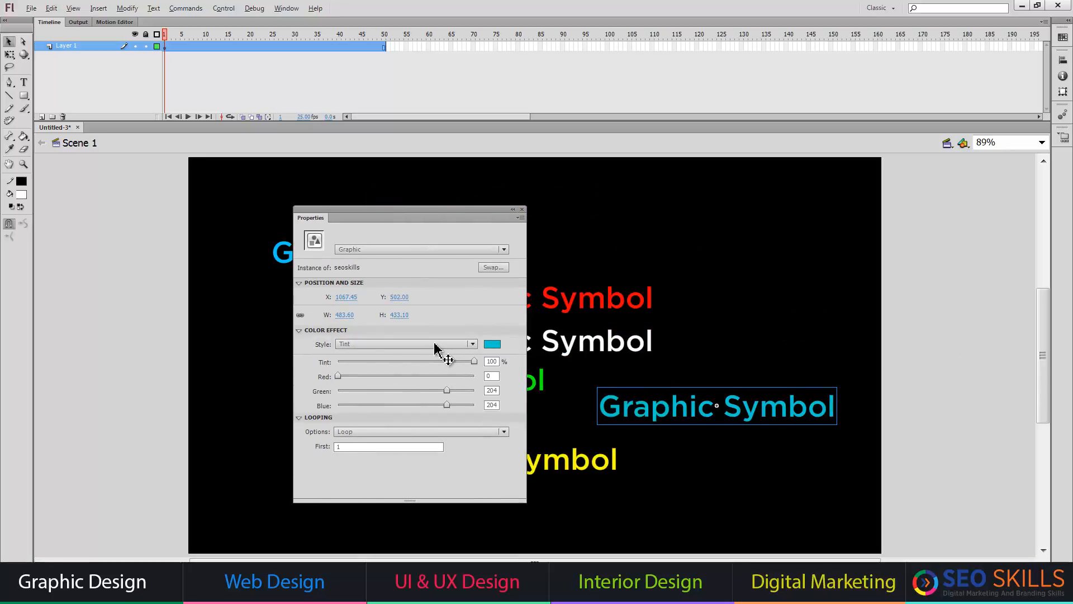
{"action": "left_click_drag", "start_coordinate": [717, 406], "coordinate": [636, 240]}
{"action": "left_click", "coordinate": [491, 343]}
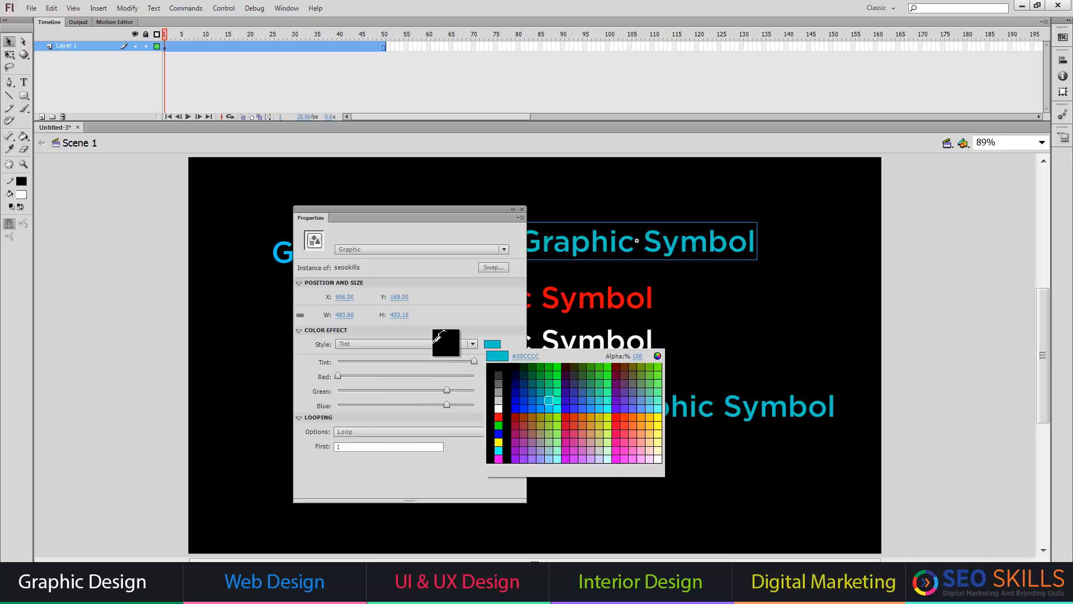
{"action": "left_click", "coordinate": [540, 425]}
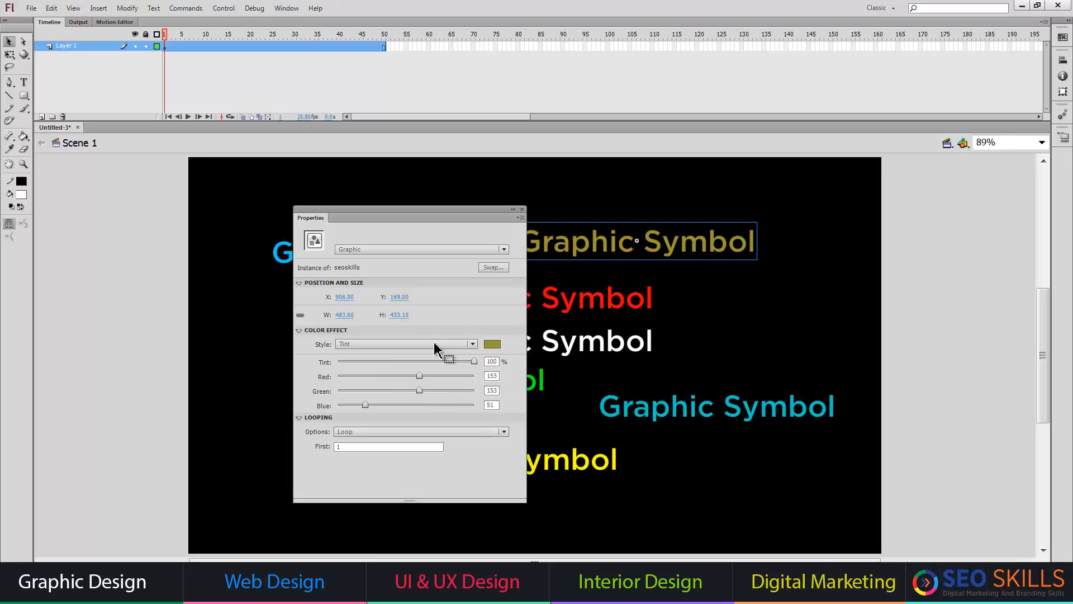
Step: Play the animation of all the tinted instances and return the playhead to frame 1
{"action": "key", "text": "ctrl+F3"}
{"action": "key", "text": "Return"}
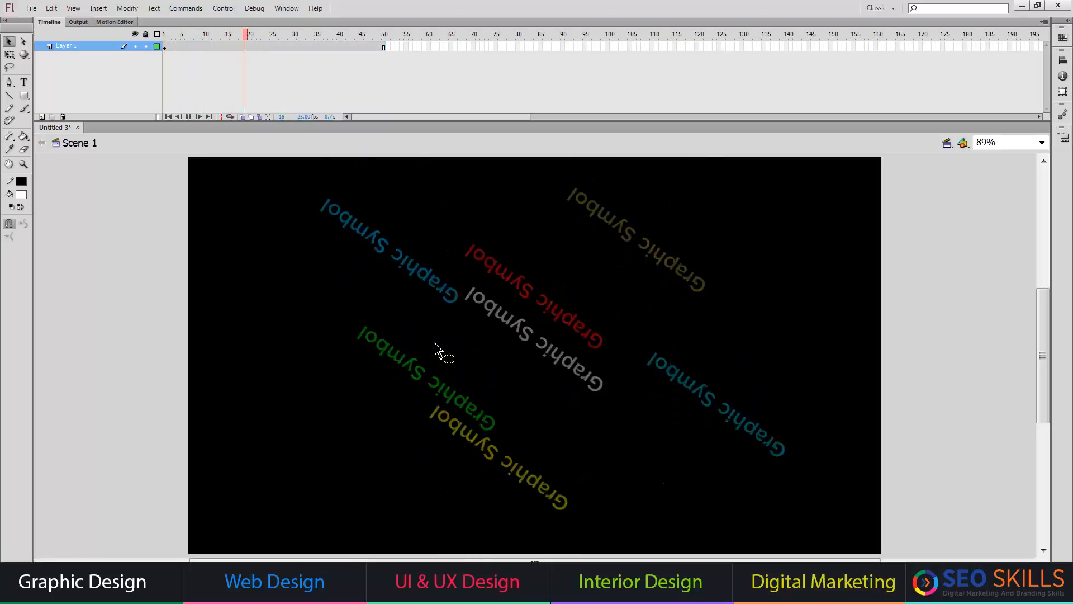
{"action": "key", "text": "Return"}
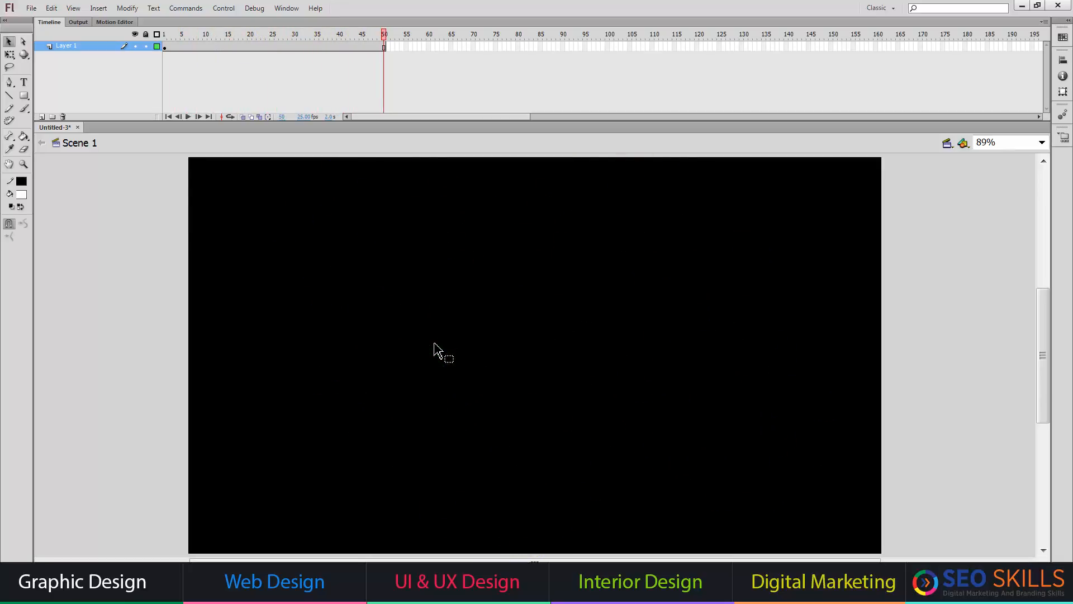
{"action": "key", "text": "shift+comma"}
Step: Group all the instances, scale the group to 50%, and play the result, returning to frame 1
{"action": "key", "text": "ctrl+a"}
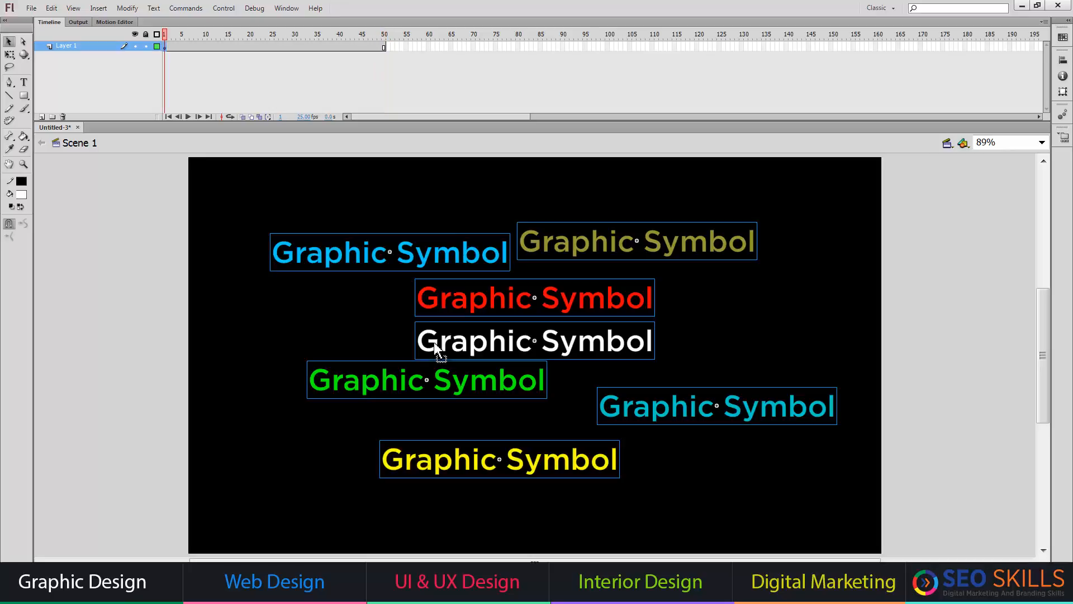
{"action": "left_click_drag", "start_coordinate": [435, 344], "coordinate": [434, 343]}
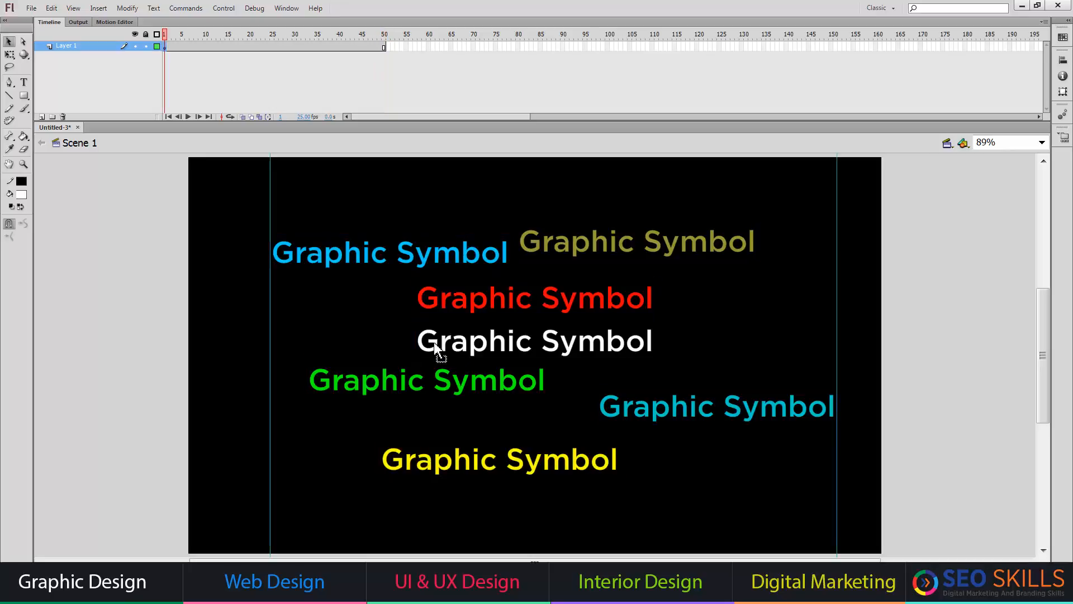
{"action": "key", "text": "ctrl+alt+s"}
{"action": "type", "text": "50"}
{"action": "key", "text": "Return"}
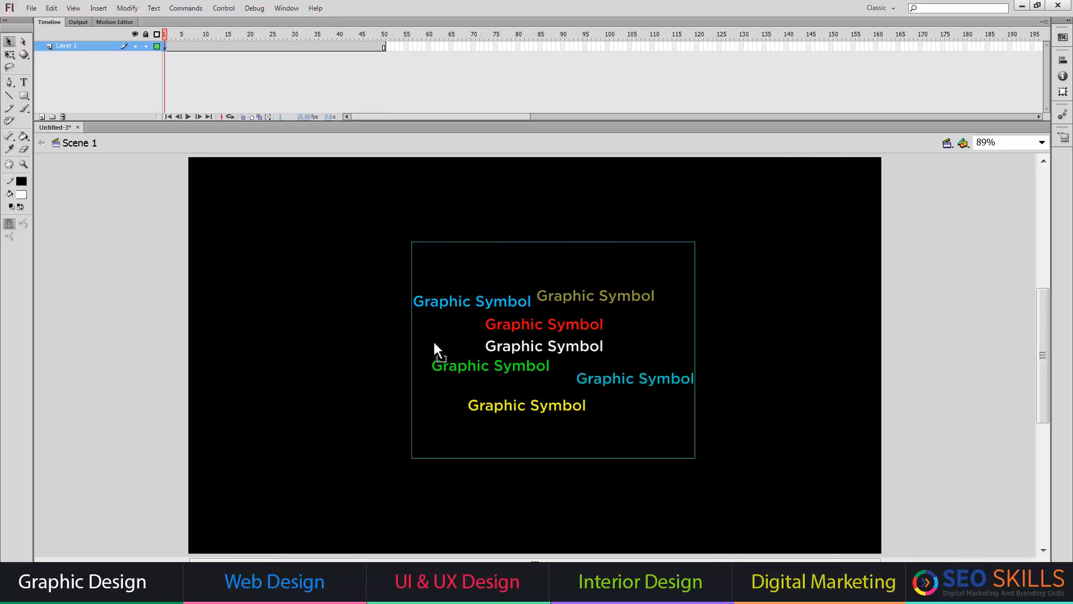
{"action": "key", "text": "Return"}
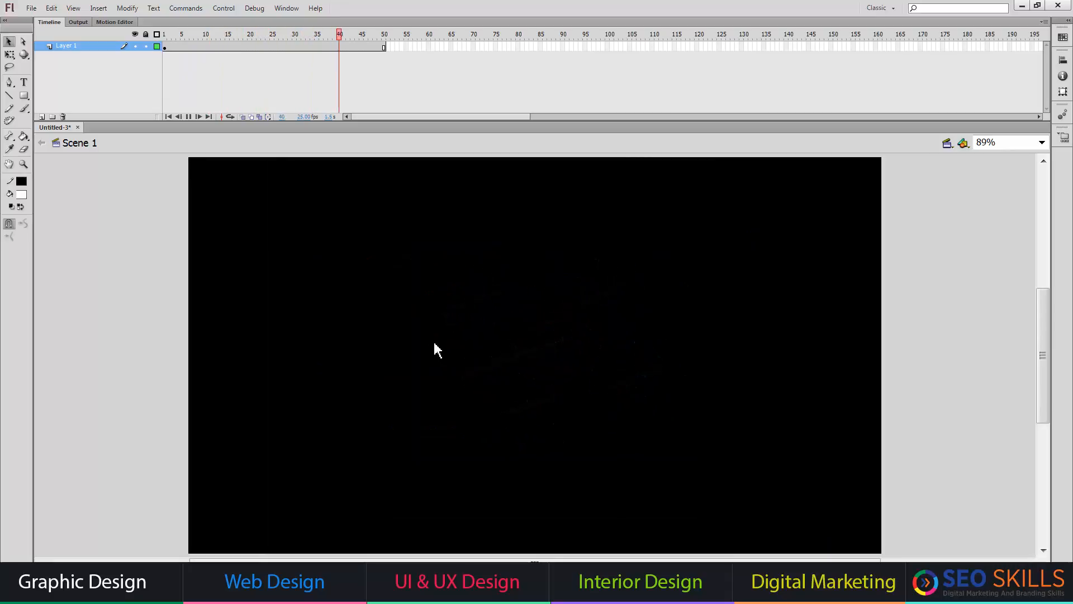
{"action": "key", "text": "shift+comma"}
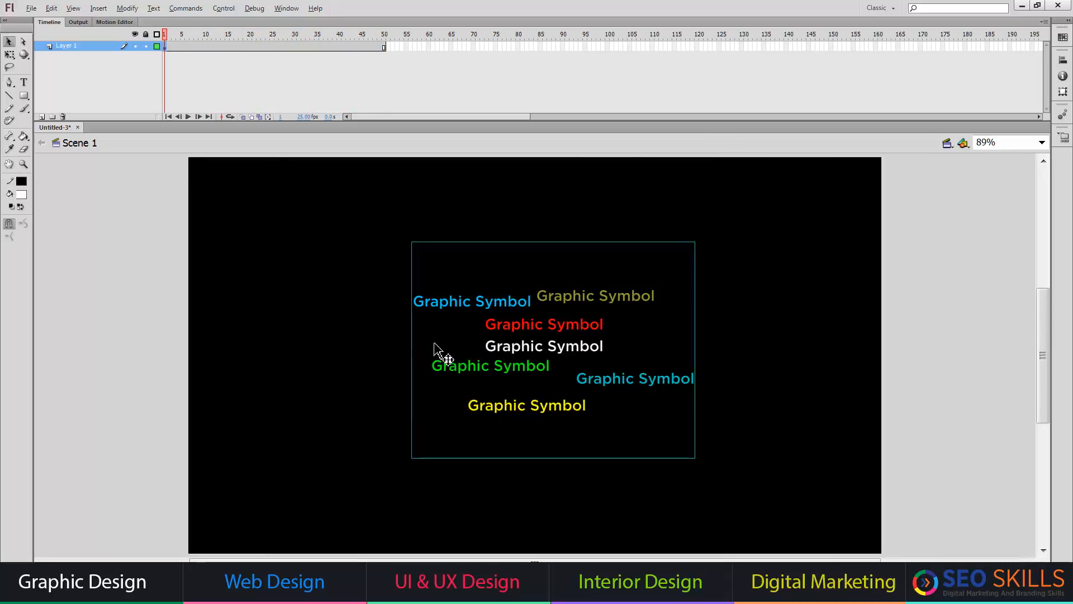
Step: Paste many copies of the group until they cover the stage, replacing the last misplaced copy, and test the movie
{"action": "key", "text": "ctrl+v"}
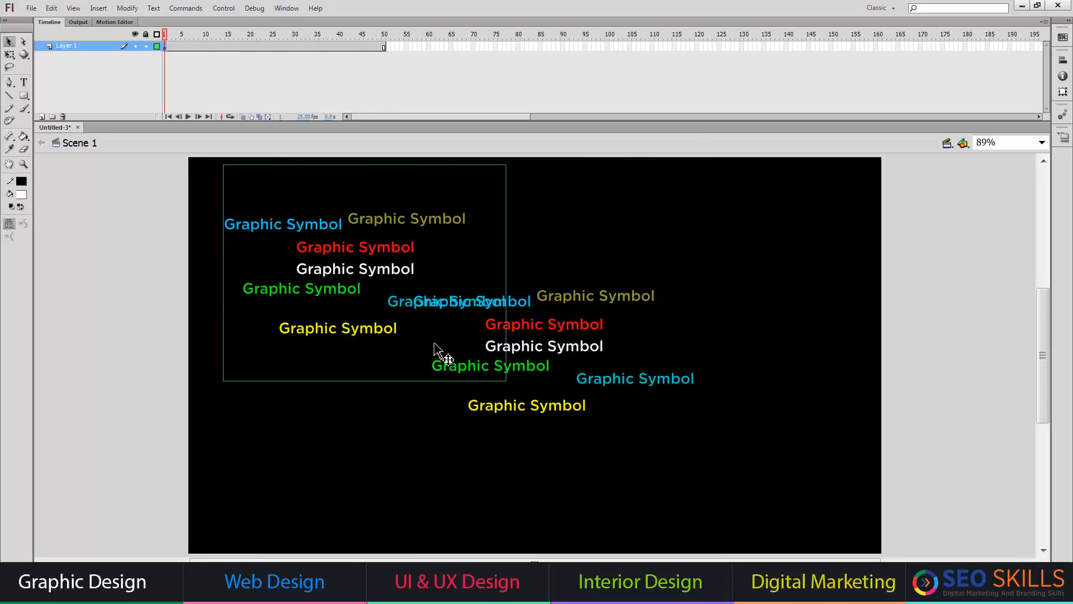
{"action": "key", "text": "ctrl+v"}
{"action": "key", "text": "ctrl+v"}
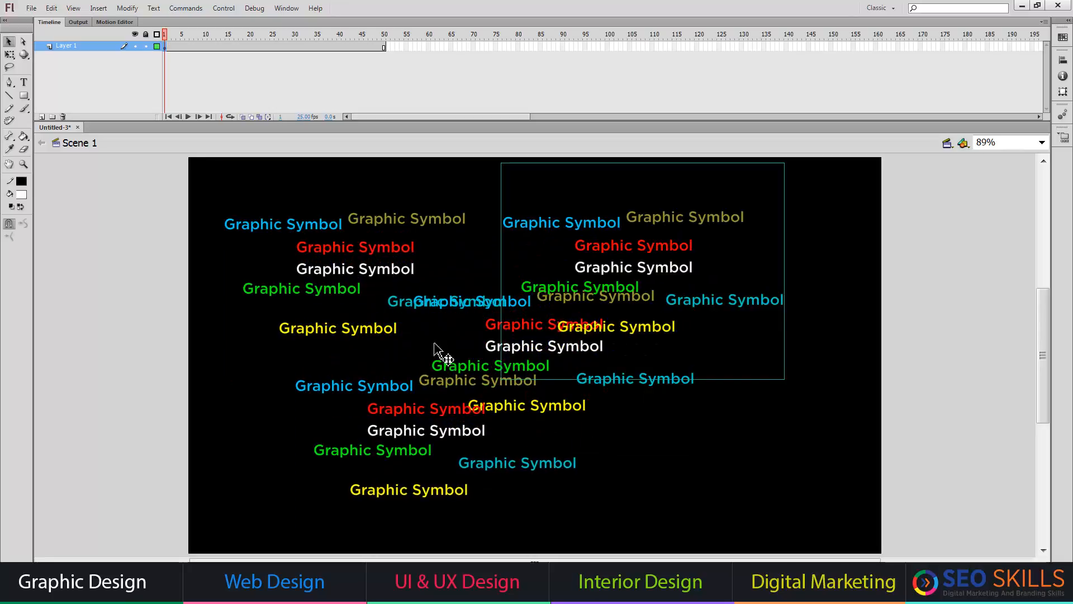
{"action": "key", "text": "ctrl+v"}
{"action": "key", "text": "ctrl+v"}
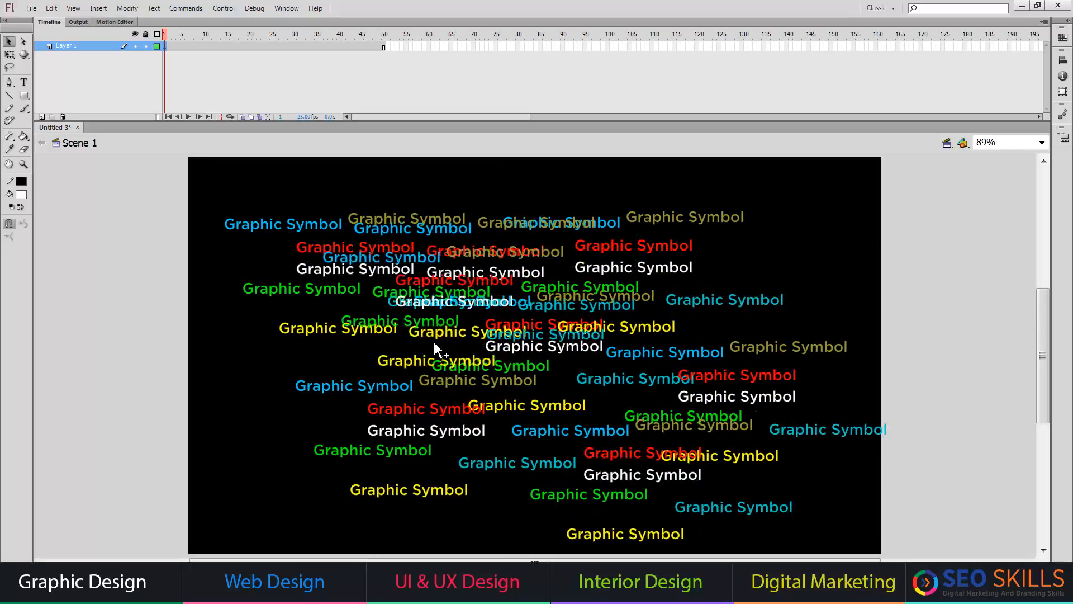
{"action": "key", "text": "ctrl+v"}
{"action": "key", "text": "ctrl+v"}
{"action": "key", "text": "ctrl+v"}
{"action": "key", "text": "ctrl+v"}
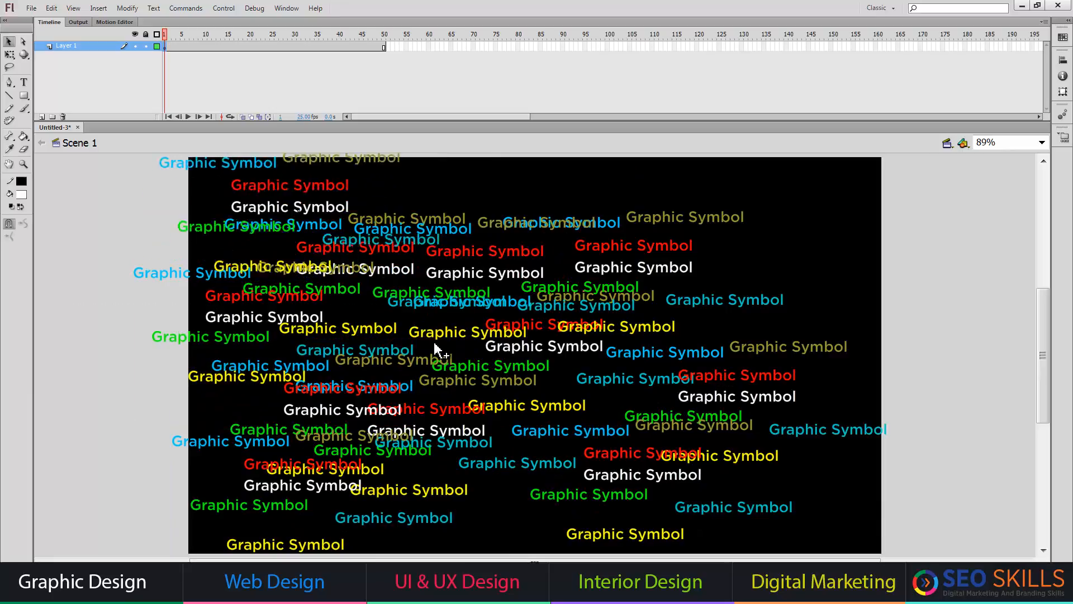
{"action": "key", "text": "ctrl+v"}
{"action": "key", "text": "ctrl+v"}
{"action": "key", "text": "ctrl+v"}
{"action": "key", "text": "ctrl+v"}
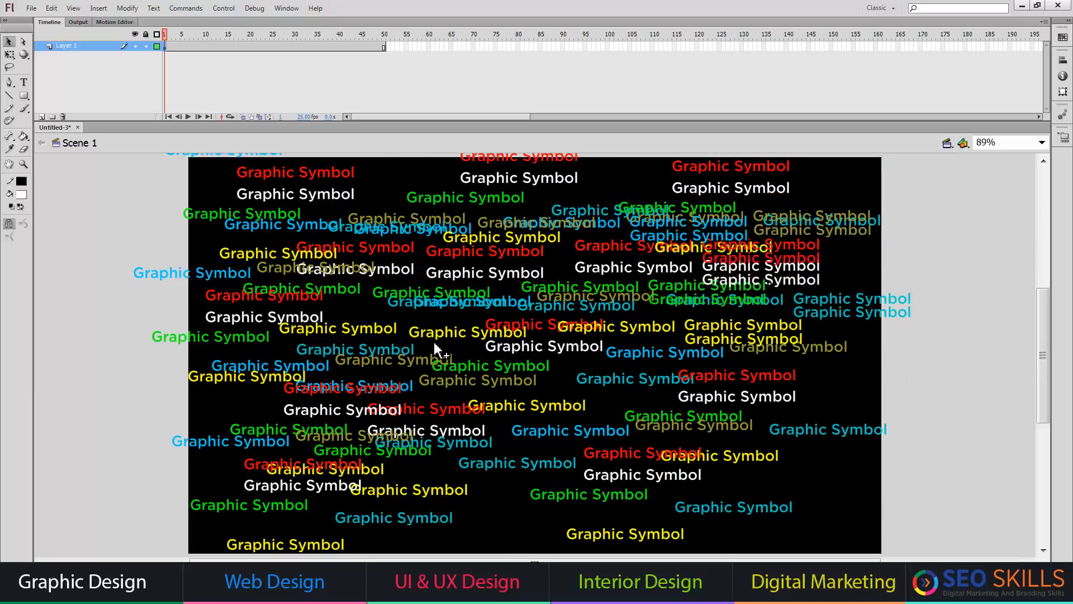
{"action": "key", "text": "ctrl+z"}
{"action": "key", "text": "ctrl+v"}
{"action": "key", "text": "ctrl+Return"}
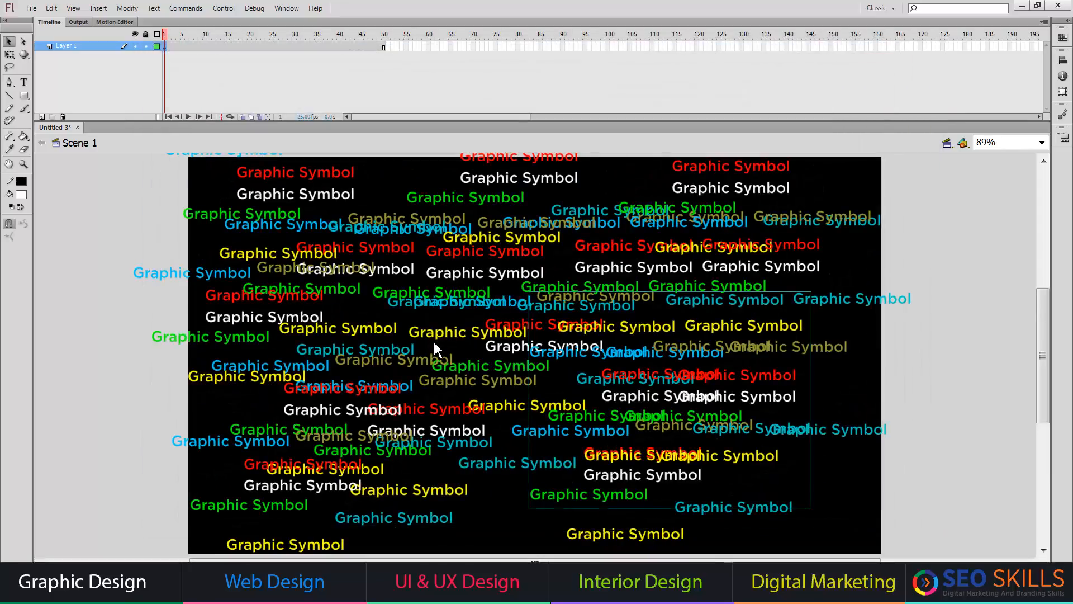
Step: Undo the last three changes, and extend Layer 1 of Scene 1 to frame 100 and on to frame 150, playing the animation each time
{"action": "key", "text": "ctrl+z"}
{"action": "key", "text": "ctrl+z"}
{"action": "key", "text": "ctrl+z"}
{"action": "key", "text": "F5"}
{"action": "key", "text": "Return"}
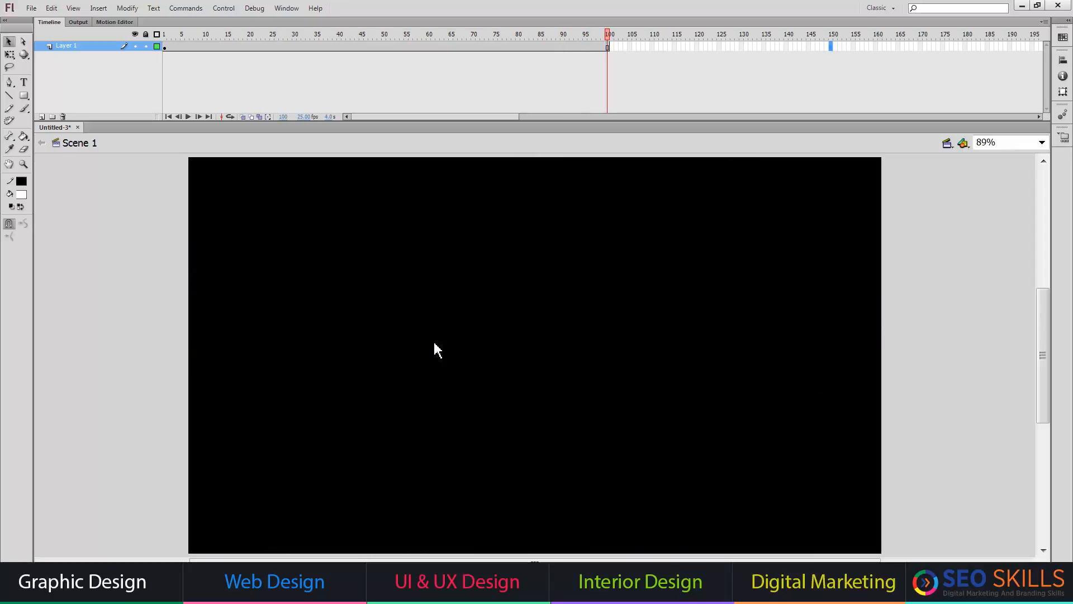
{"action": "key", "text": "F5"}
{"action": "key", "text": "Return"}
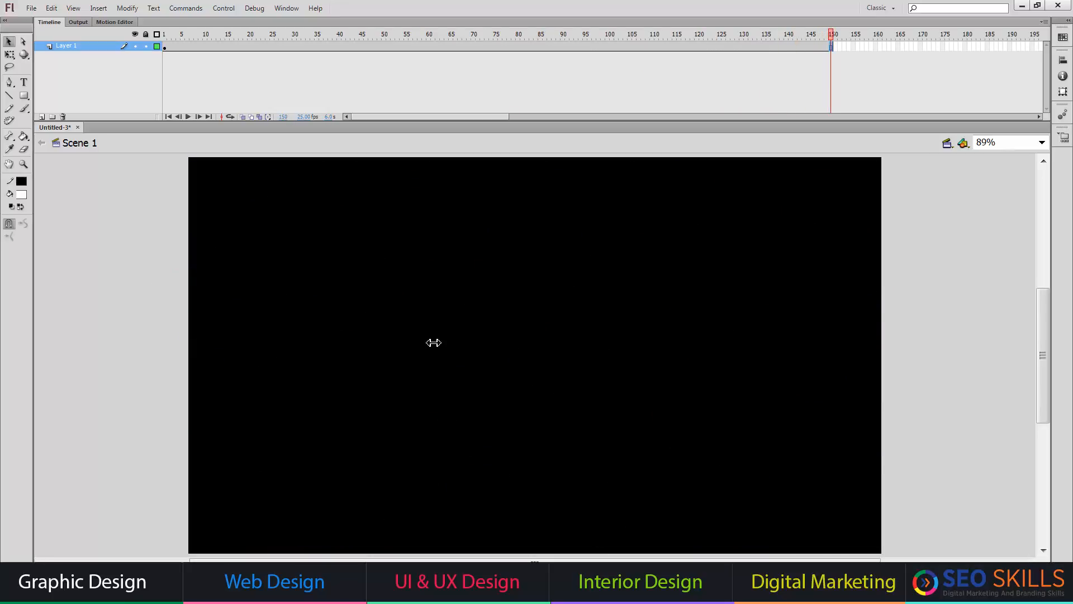
Step: Open the seoskills symbol from the library for editing
{"action": "key", "text": "ctrl+l"}
{"action": "double_click", "coordinate": [437, 351]}
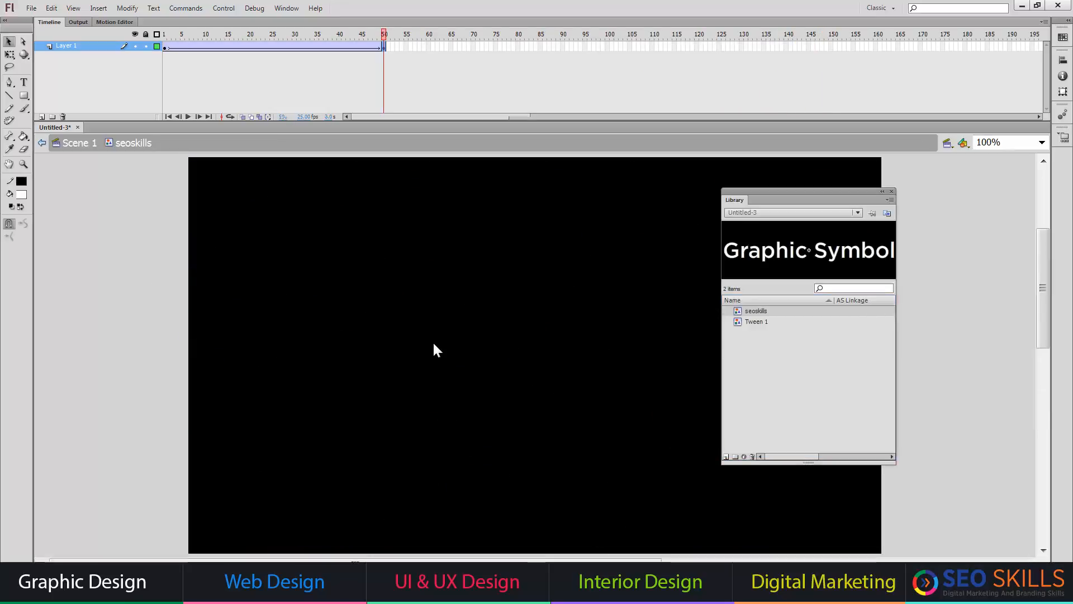
{"action": "key", "text": "ctrl+l"}
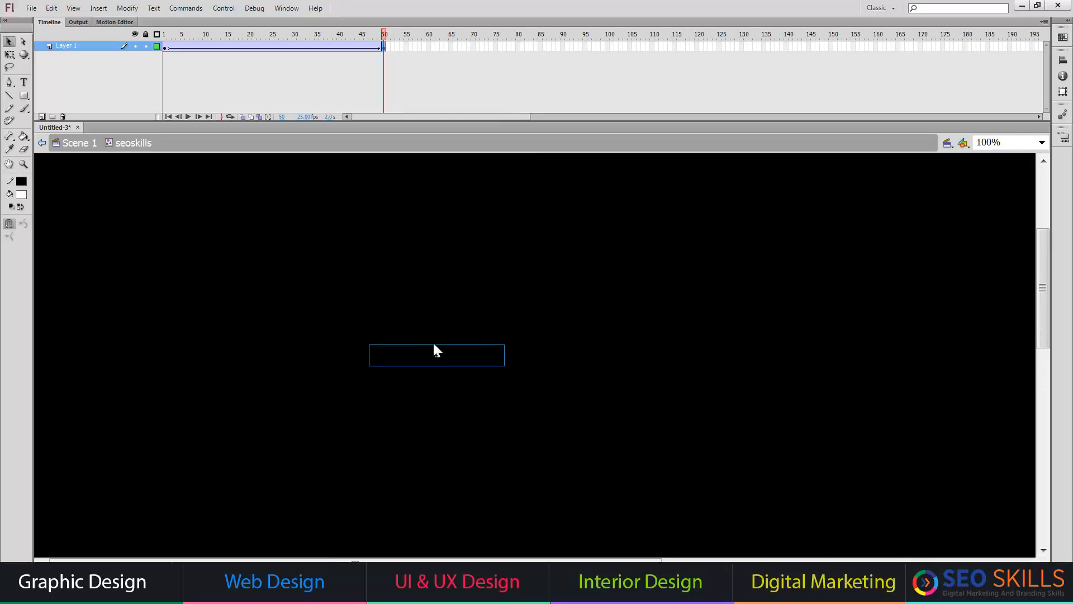
Step: Add a layer above Layer 1 in the seoskills symbol and place the text "Digital Branding" on it at frame 50
{"action": "key", "text": "alt+i"}
{"action": "key", "text": "t"}
{"action": "key", "text": "l"}
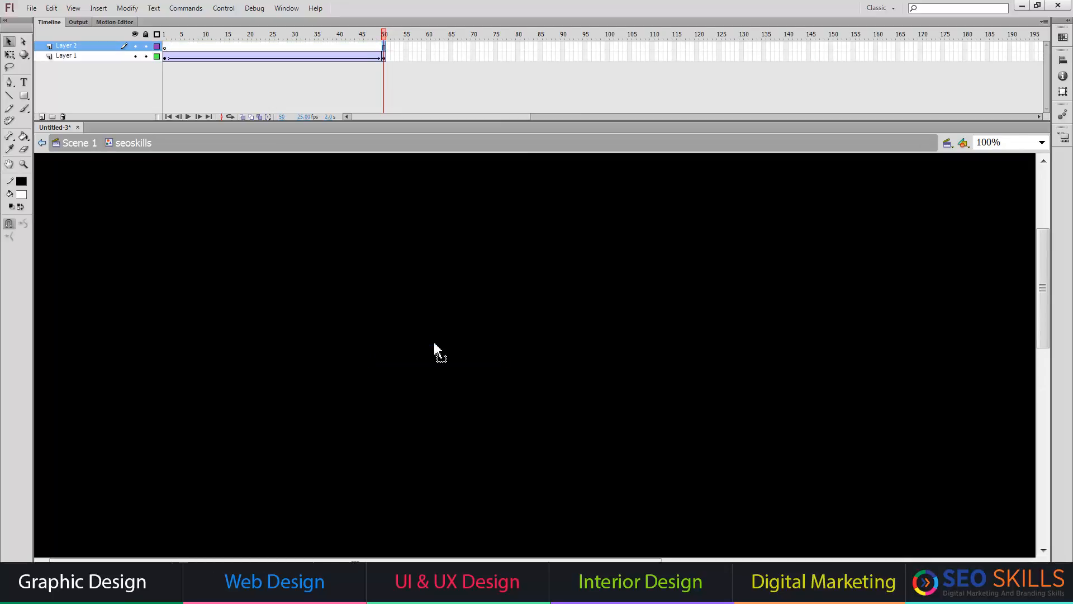
{"action": "key", "text": "t"}
{"action": "left_click", "coordinate": [435, 343]}
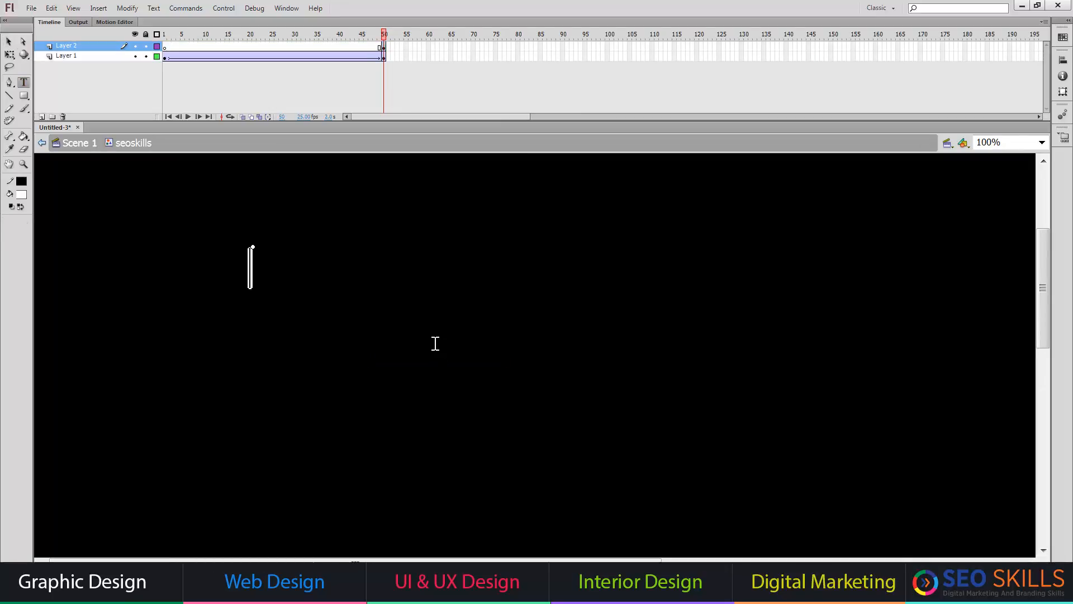
{"action": "type", "text": "Digital"}
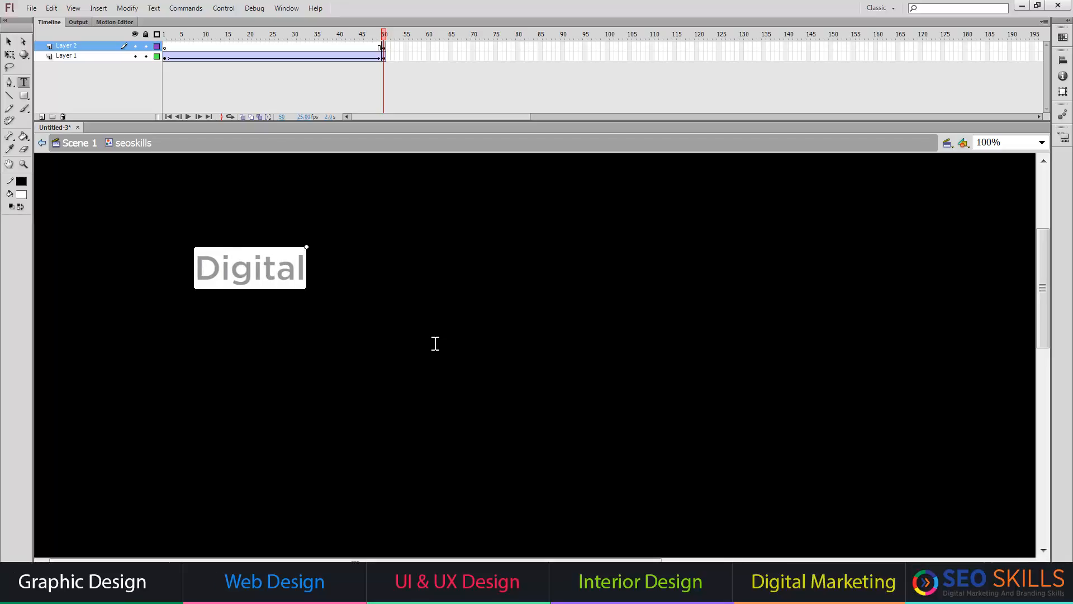
{"action": "type", "text": " Branding"}
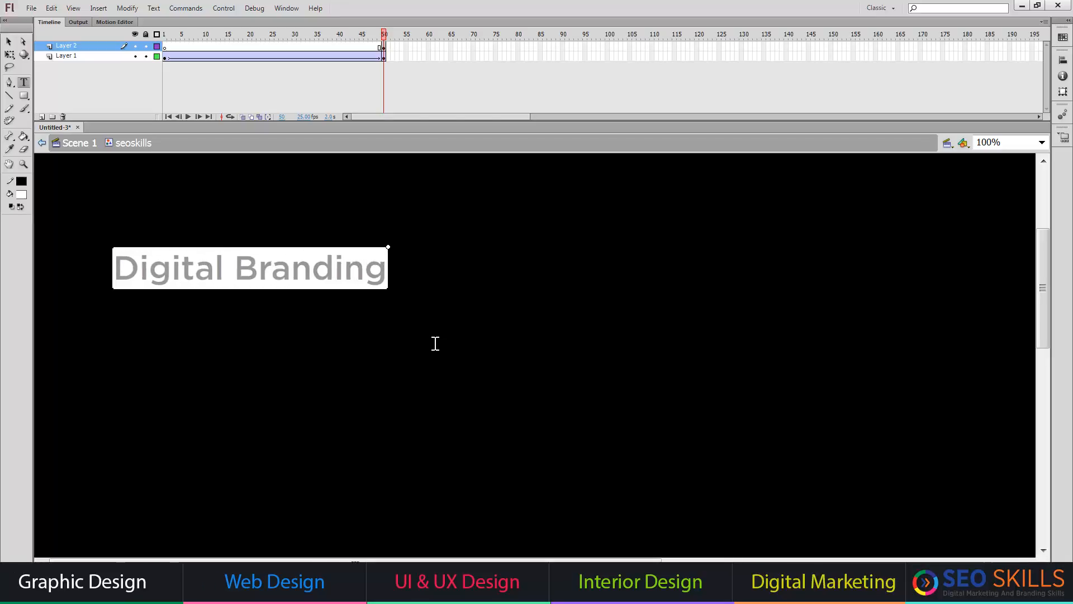
{"action": "key", "text": "Escape"}
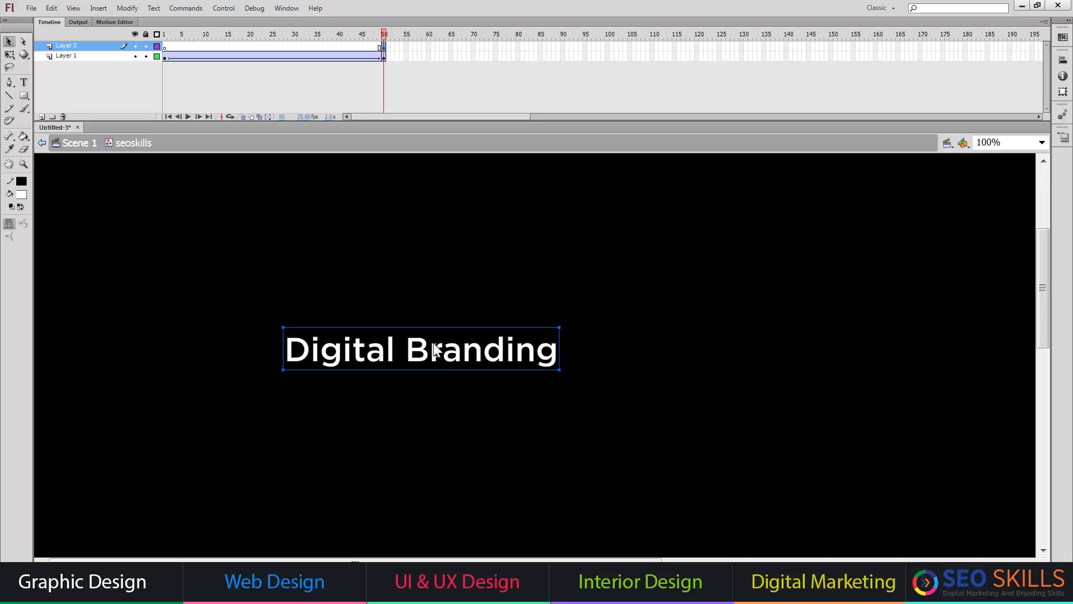
Step: Create a classic tween for the Digital Branding text starting at frame 50, with an end keyframe at frame 100
{"action": "key", "text": "Menu"}
{"action": "key", "text": "Down"}
{"action": "key", "text": "Down"}
{"action": "key", "text": "Down"}
{"action": "key", "text": "Return"}
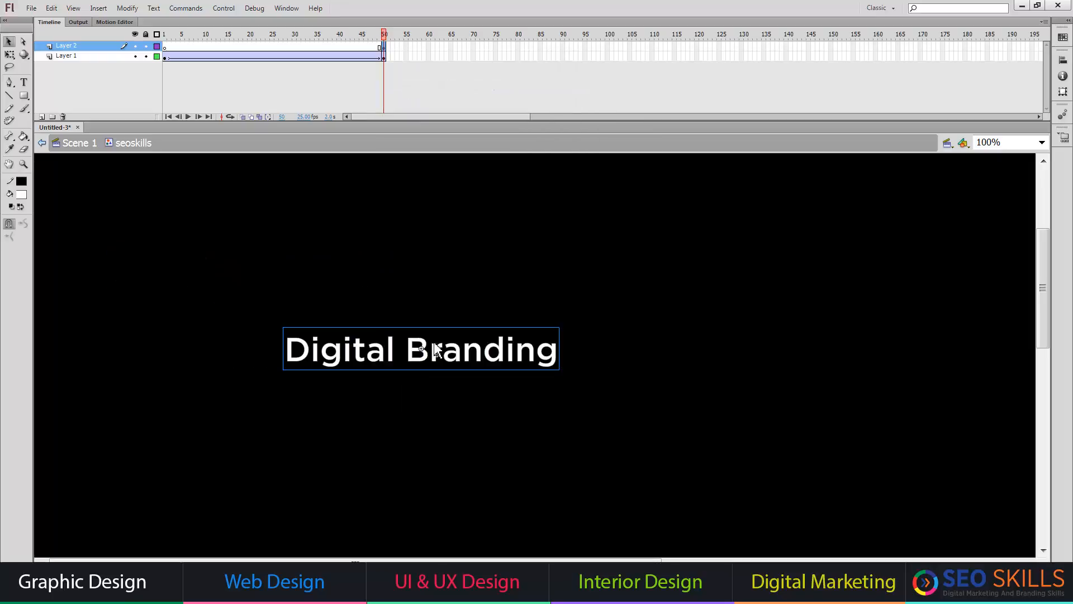
{"action": "left_click", "coordinate": [607, 46]}
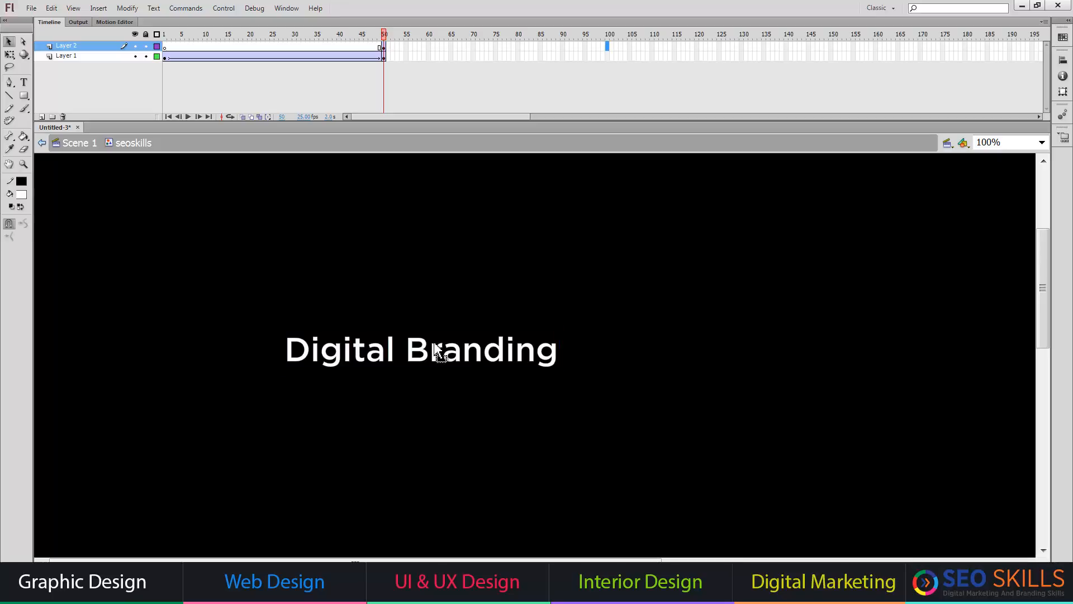
{"action": "key", "text": "F6"}
Step: Scale the Digital Branding instance at frame 50 to 50% and set its alpha to 0%
{"action": "left_click", "coordinate": [383, 46]}
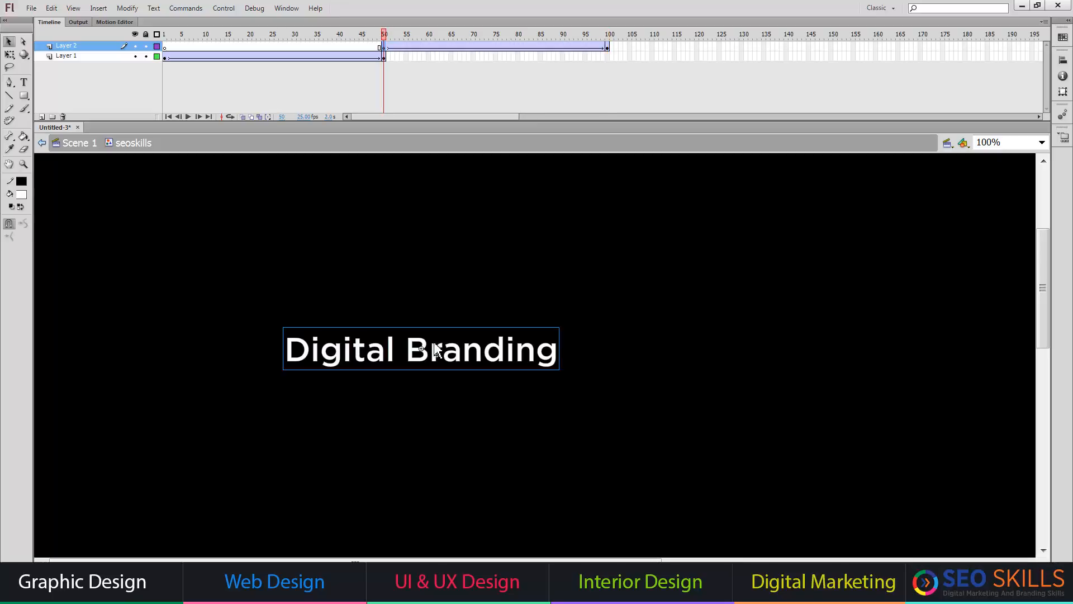
{"action": "key", "text": "ctrl+alt+s"}
{"action": "type", "text": "50"}
{"action": "key", "text": "Return"}
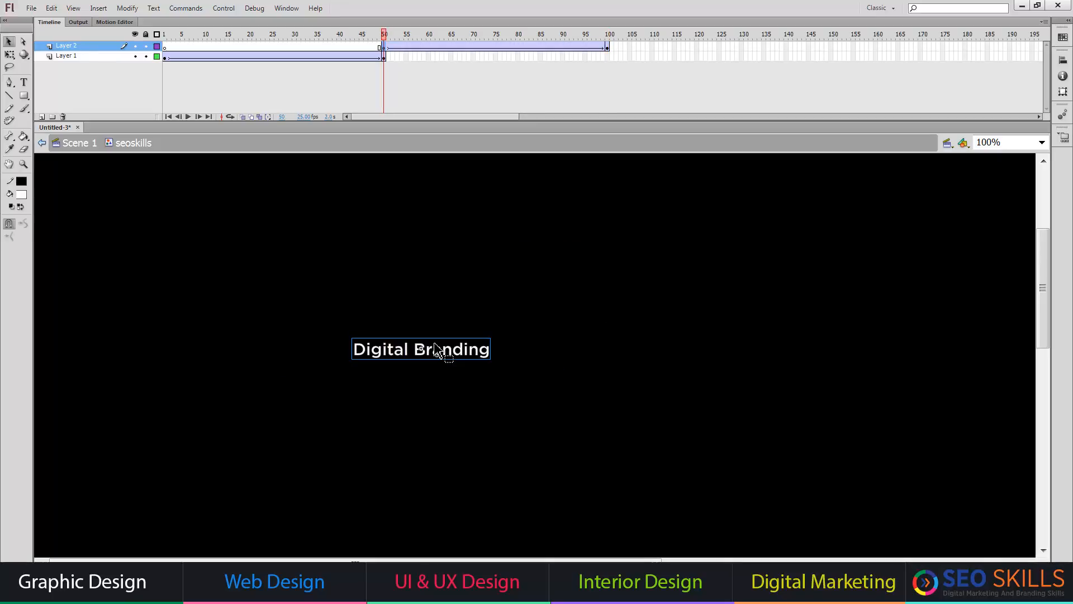
{"action": "key", "text": "ctrl+F3"}
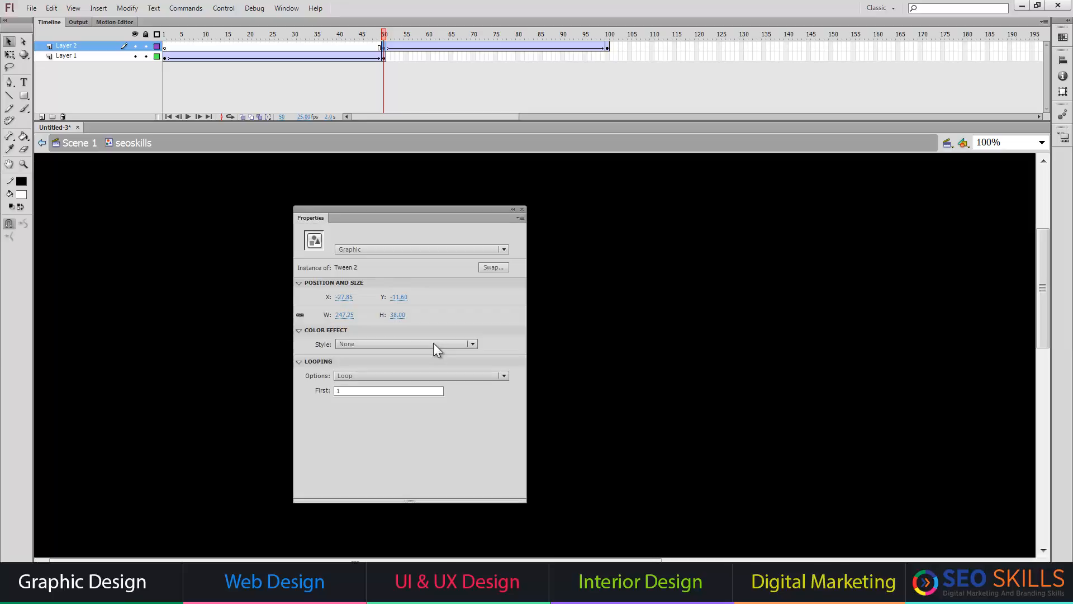
{"action": "left_click", "coordinate": [437, 344]}
{"action": "left_click", "coordinate": [364, 419]}
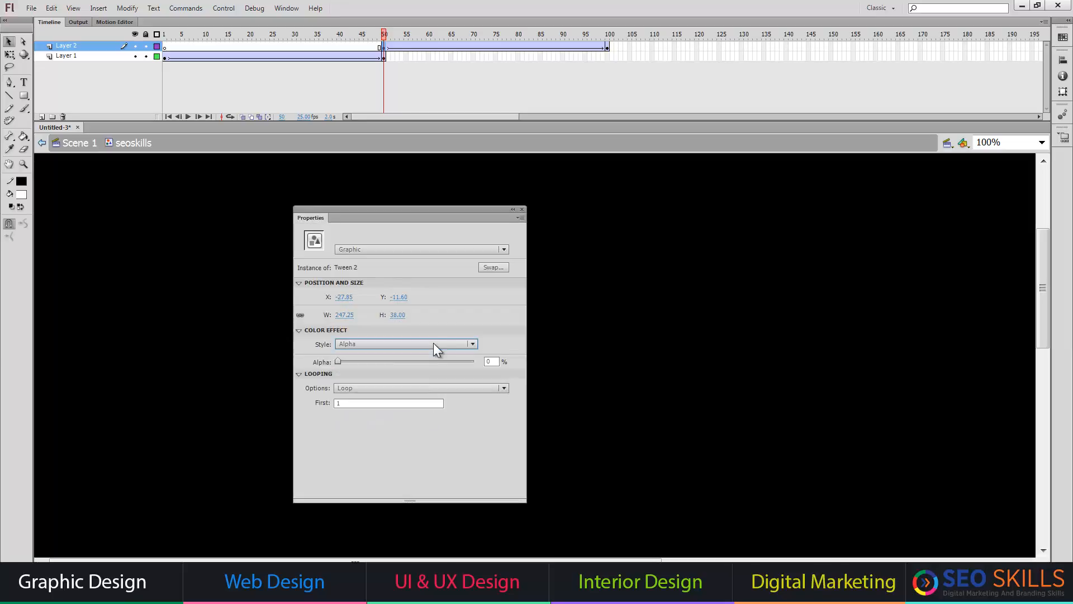
{"action": "key", "text": "ctrl+F3"}
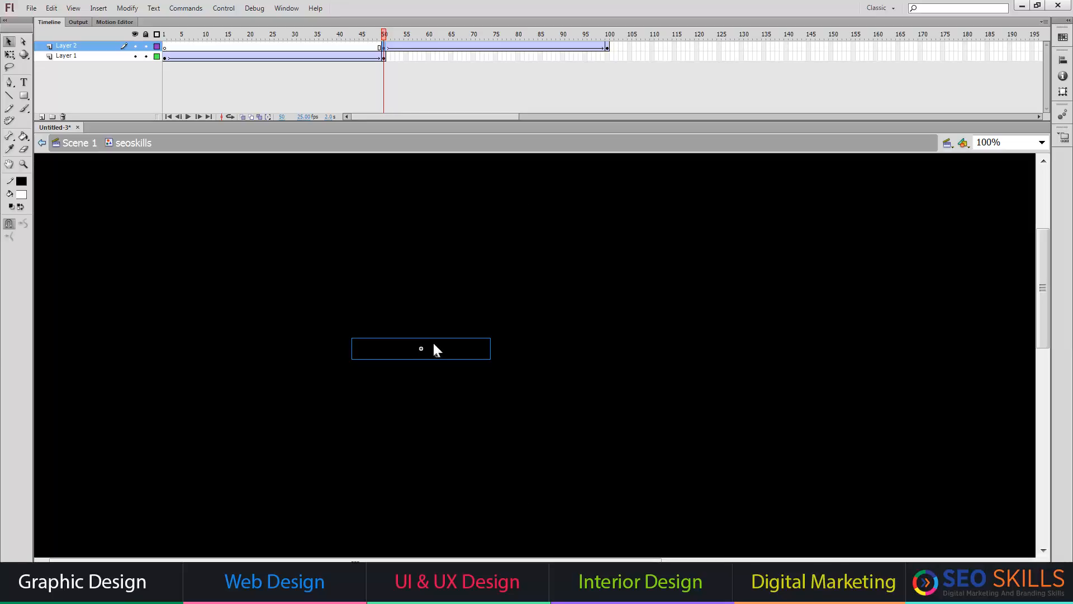
Step: Play the Digital Branding tween from frame 50 through frame 100 to check the animation
{"action": "key", "text": "Return"}
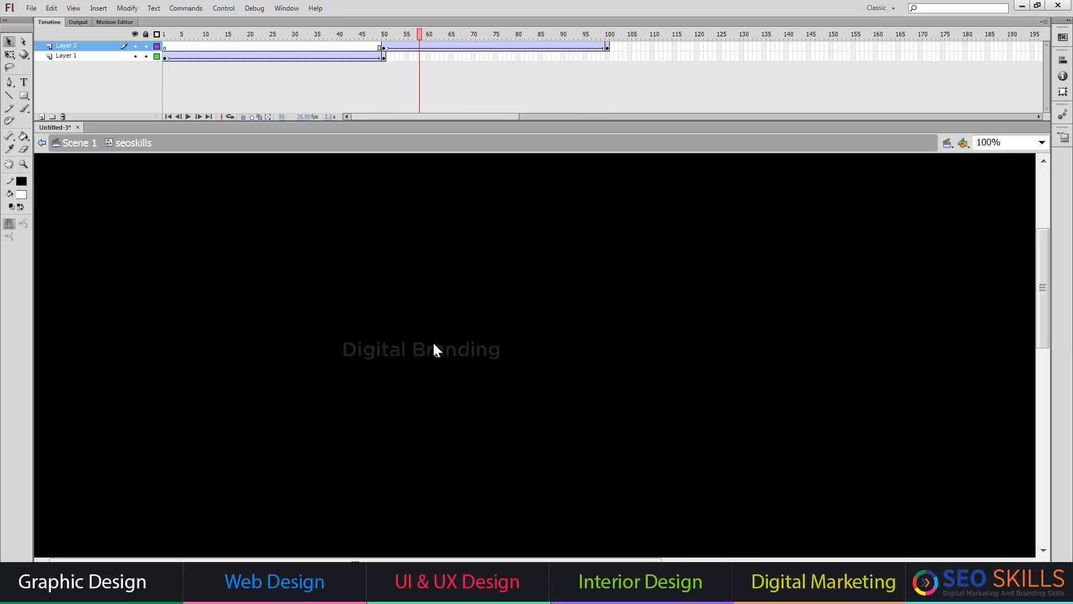
{"action": "key", "text": "Return"}
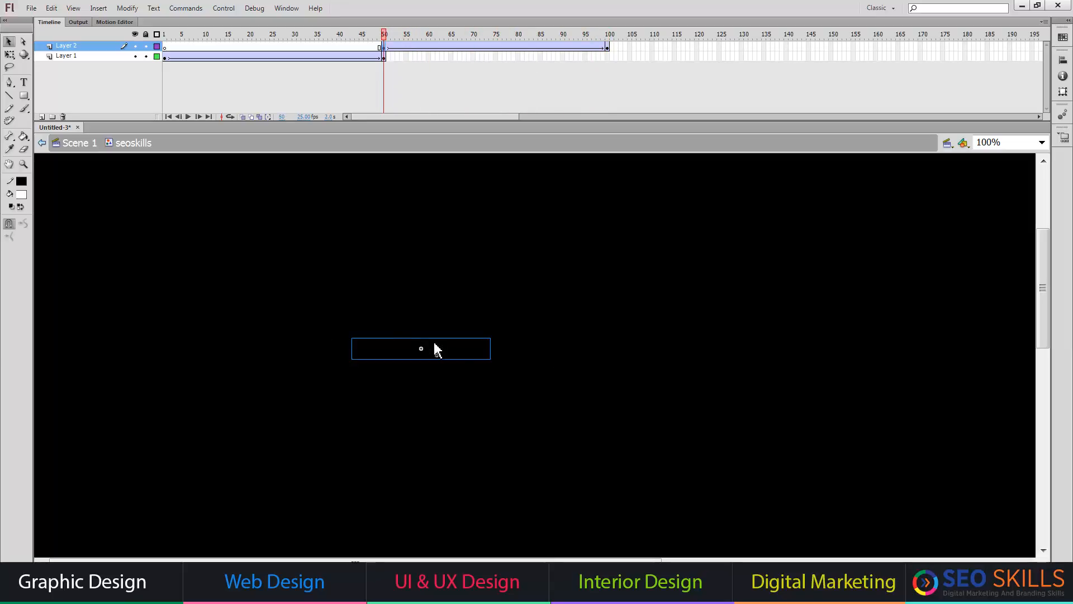
{"action": "key", "text": "Return"}
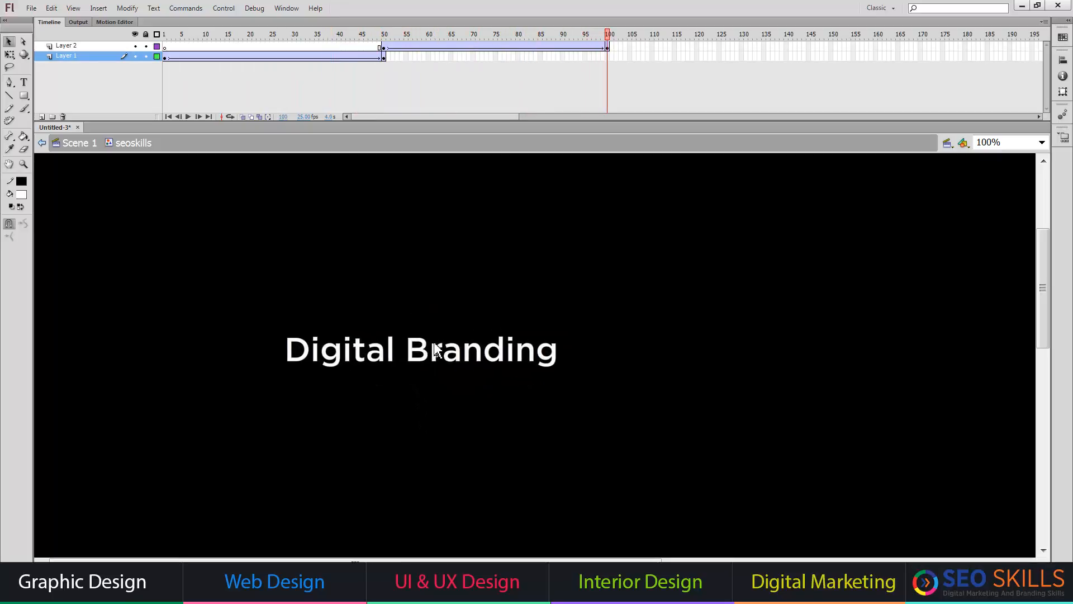
Step: Add a layer between Layer 1 and Layer 2 and place the text "Digital Marketing" on it at frame 100
{"action": "key", "text": "ctrl+shift+n"}
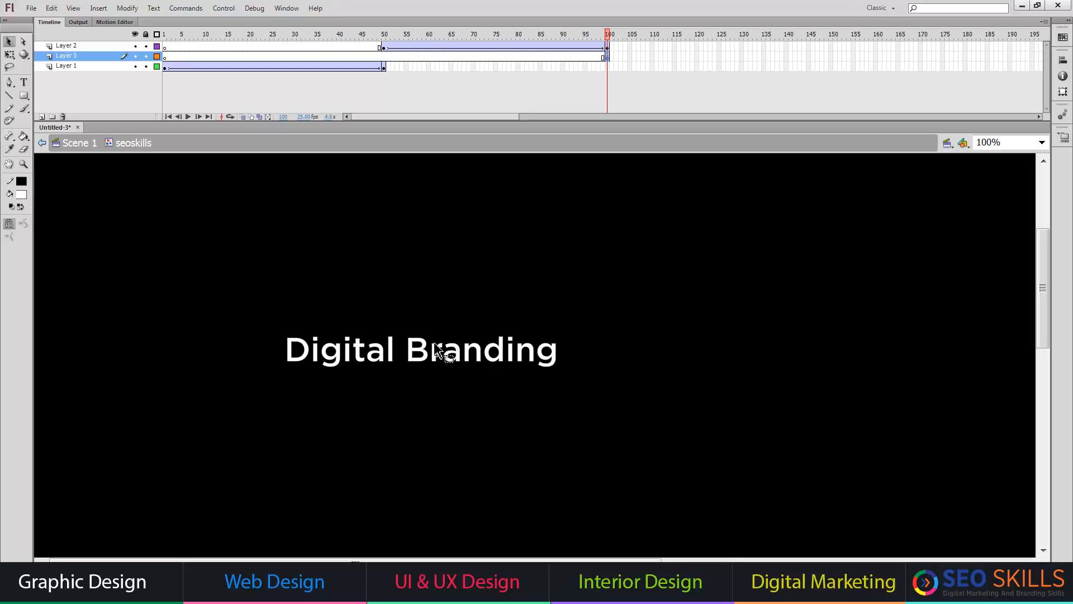
{"action": "type", "text": "t"}
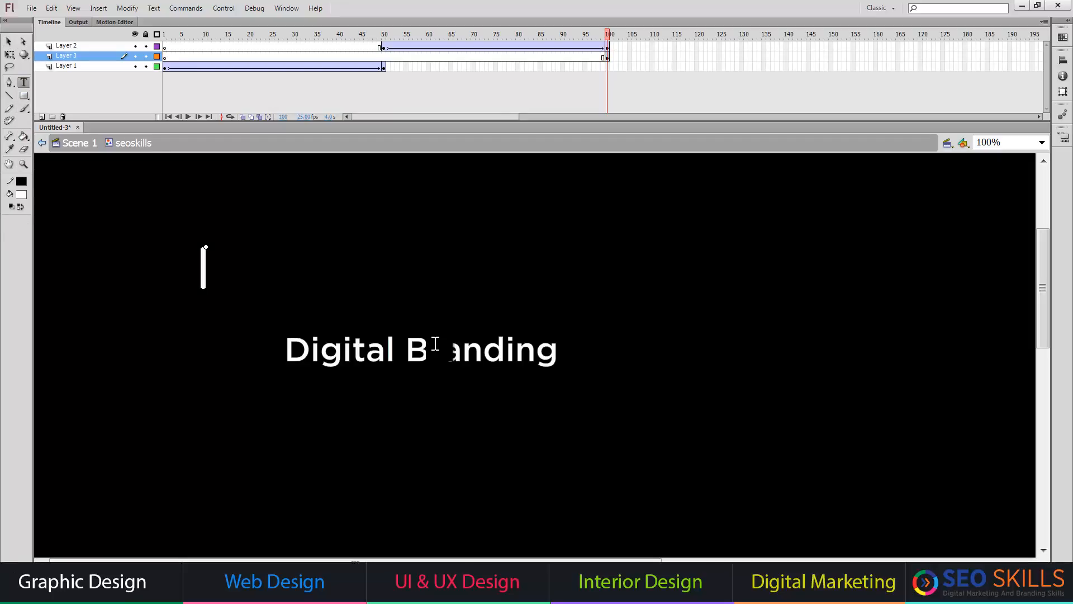
{"action": "type", "text": "Digital M"}
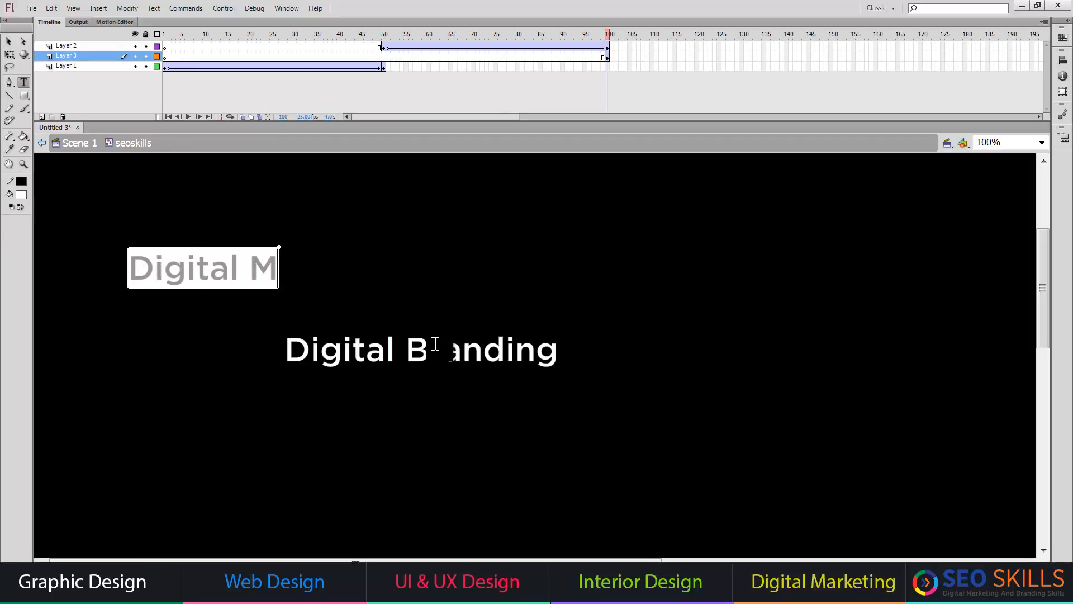
{"action": "type", "text": "arketyin"}
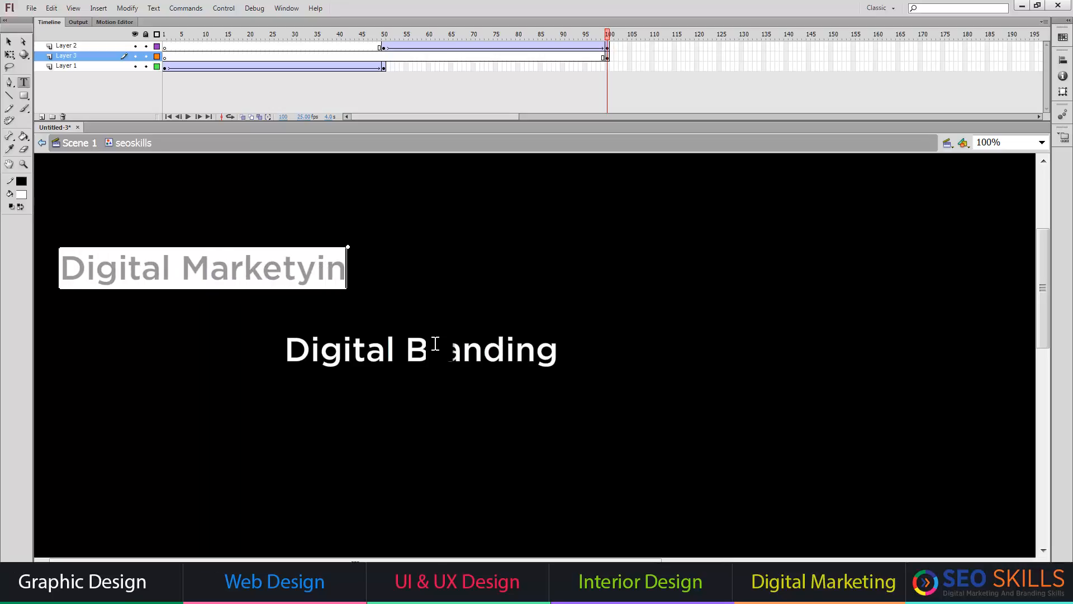
{"action": "key", "text": "BackSpace"}
{"action": "key", "text": "BackSpace"}
{"action": "key", "text": "BackSpace"}
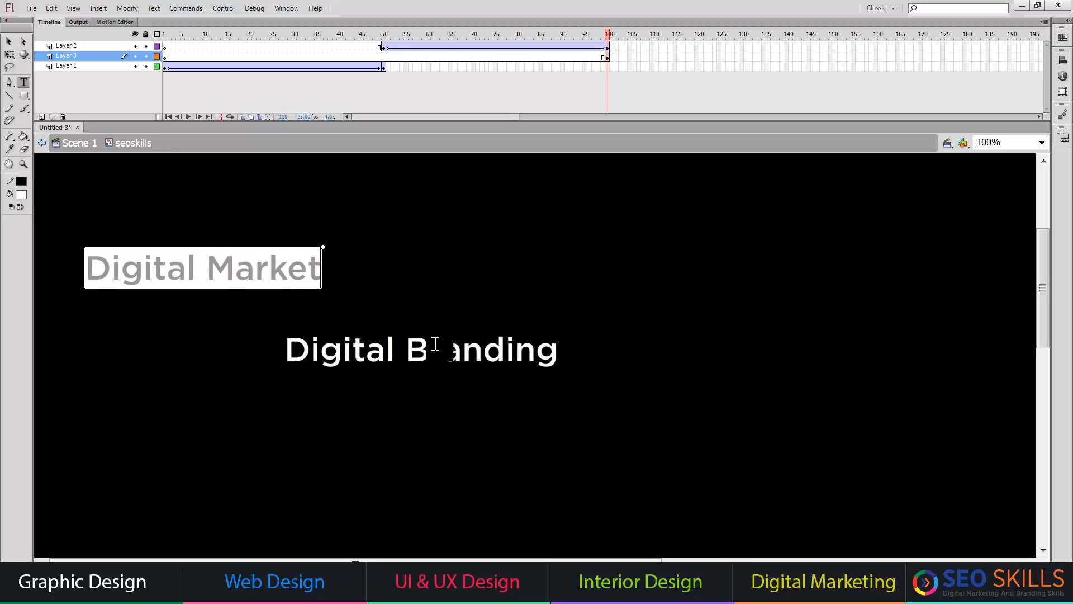
{"action": "type", "text": "ing"}
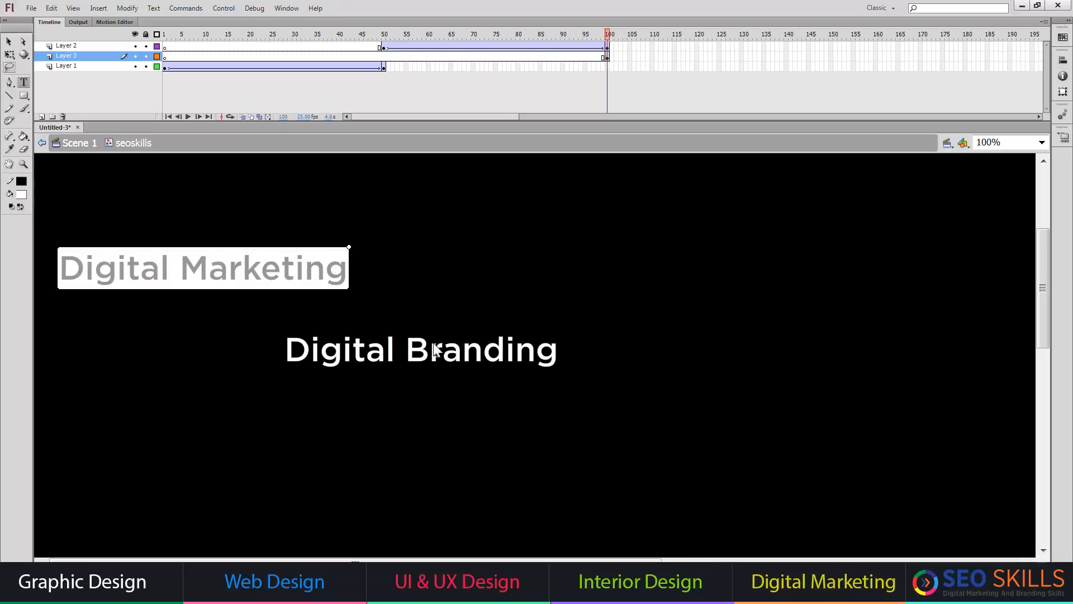
Step: Colour the Digital Marketing text red and move it directly below the Digital Branding text
{"action": "key", "text": "Escape"}
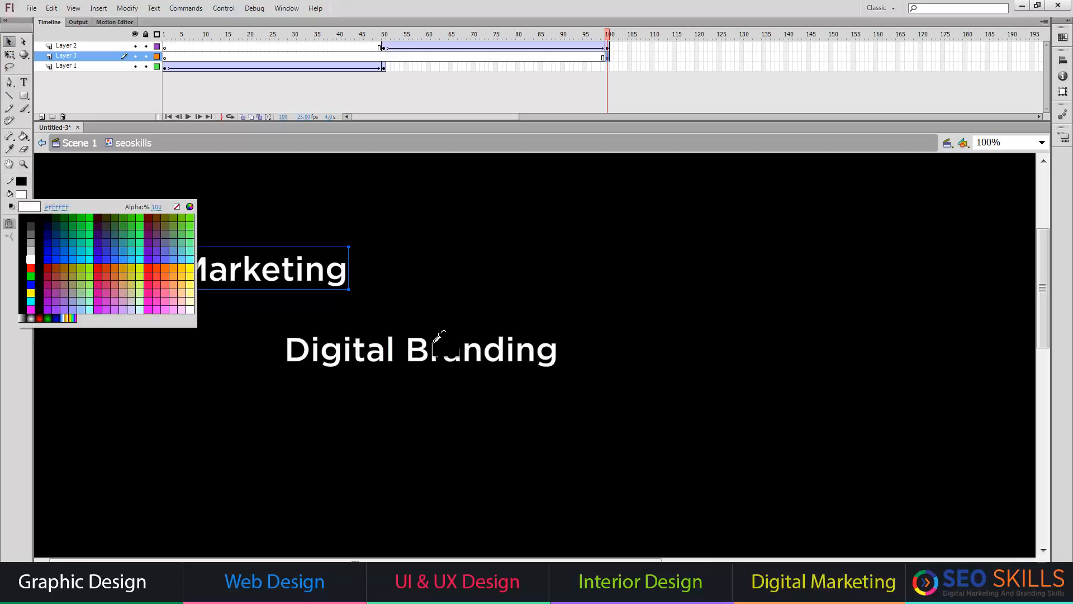
{"action": "left_click", "coordinate": [31, 268]}
{"action": "mouse_move", "coordinate": [203, 268]}
{"action": "left_mouse_down"}
{"action": "mouse_move", "coordinate": [251, 269]}
{"action": "mouse_move", "coordinate": [453, 391]}
{"action": "mouse_move", "coordinate": [429, 385]}
{"action": "mouse_move", "coordinate": [438, 353]}
{"action": "left_mouse_up"}
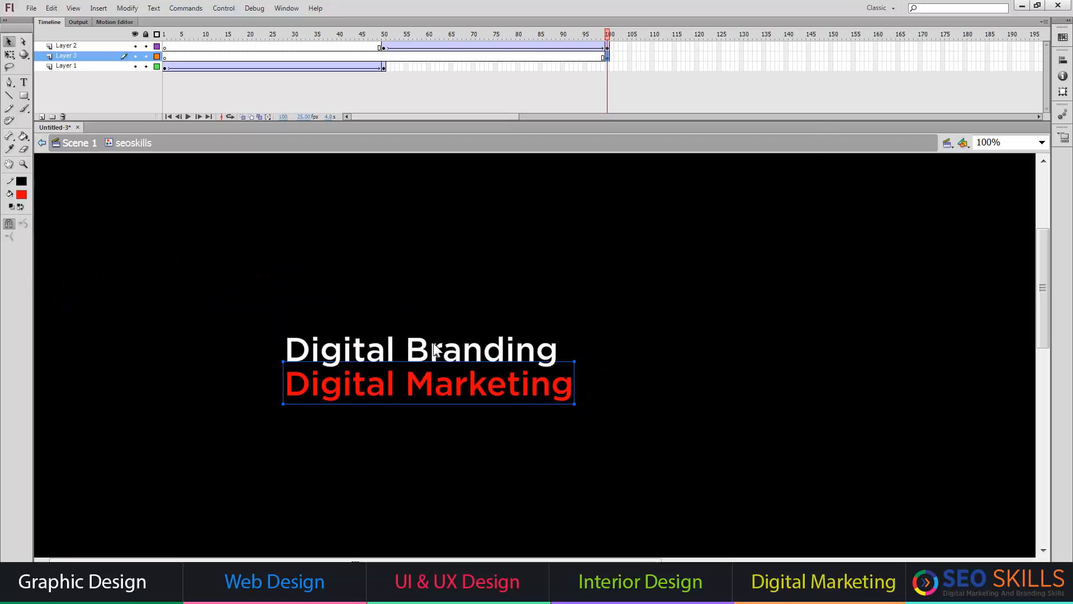
Step: Create a classic tween for the Digital Marketing text starting at frame 100, with an end keyframe at frame 150
{"action": "right_click", "coordinate": [610, 57]}
{"action": "left_click", "coordinate": [607, 58]}
{"action": "right_click", "coordinate": [608, 57]}
{"action": "left_click", "coordinate": [674, 99]}
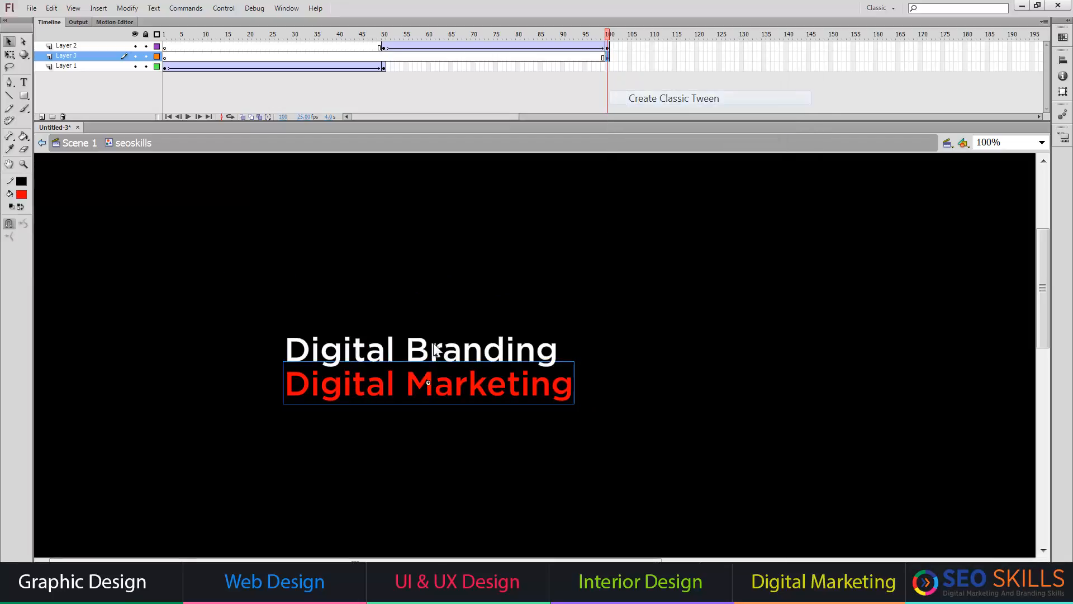
{"action": "left_click", "coordinate": [831, 57]}
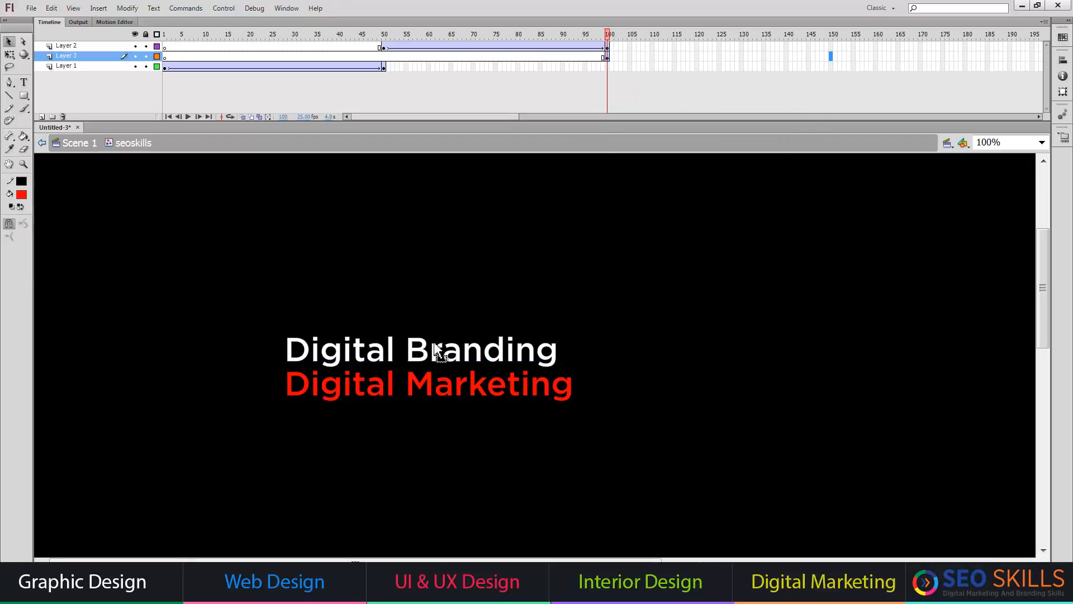
{"action": "key", "text": "F6"}
Step: Scale the Digital Marketing instance at frame 150 to 50%
{"action": "key", "text": "ctrl+alt+s"}
{"action": "type", "text": "50"}
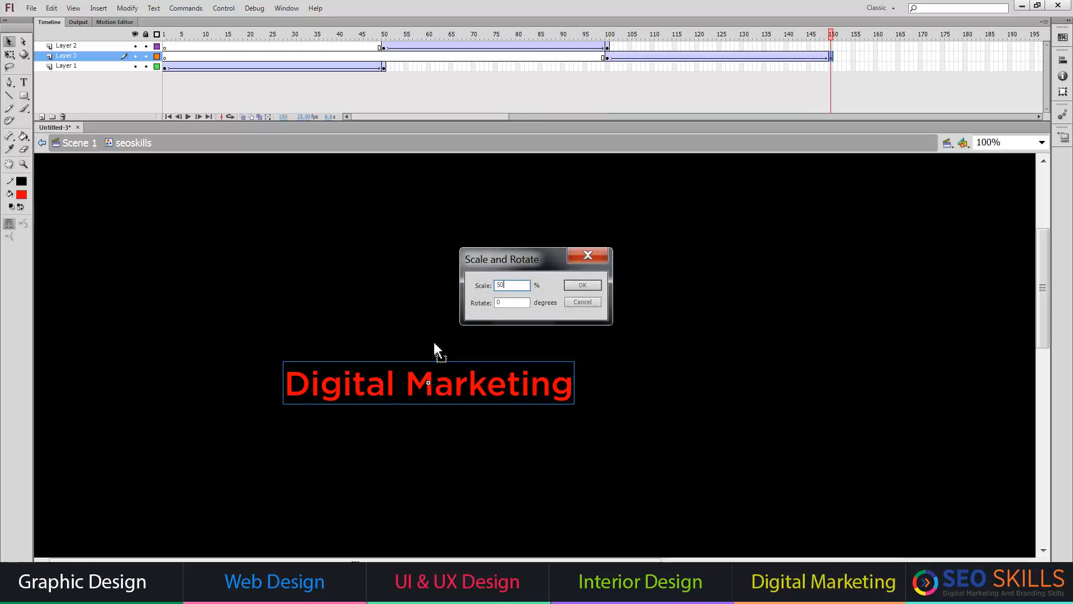
{"action": "key", "text": "Return"}
Step: Check the tween properties of Layer 1 at frame 1, and play the symbol's full animation
{"action": "key", "text": "ctrl+F3"}
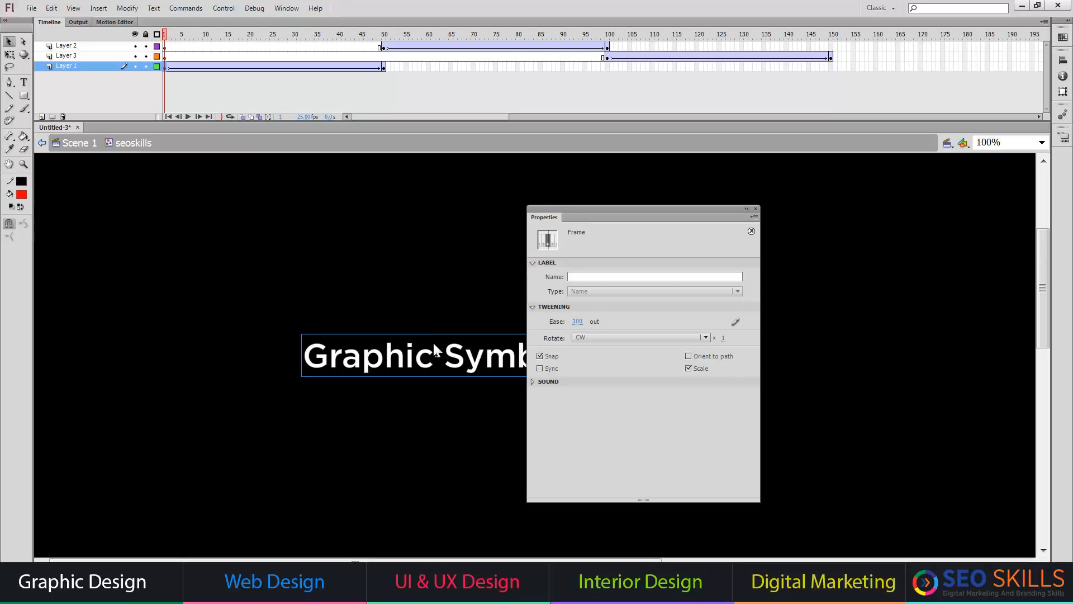
{"action": "key", "text": "ctrl+F3"}
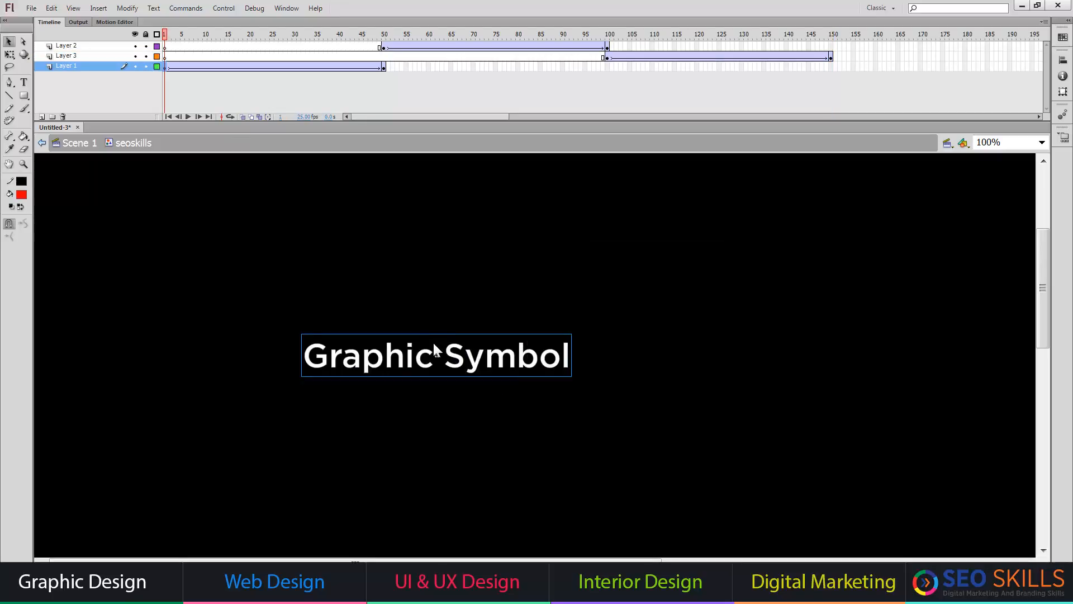
{"action": "key", "text": "Return"}
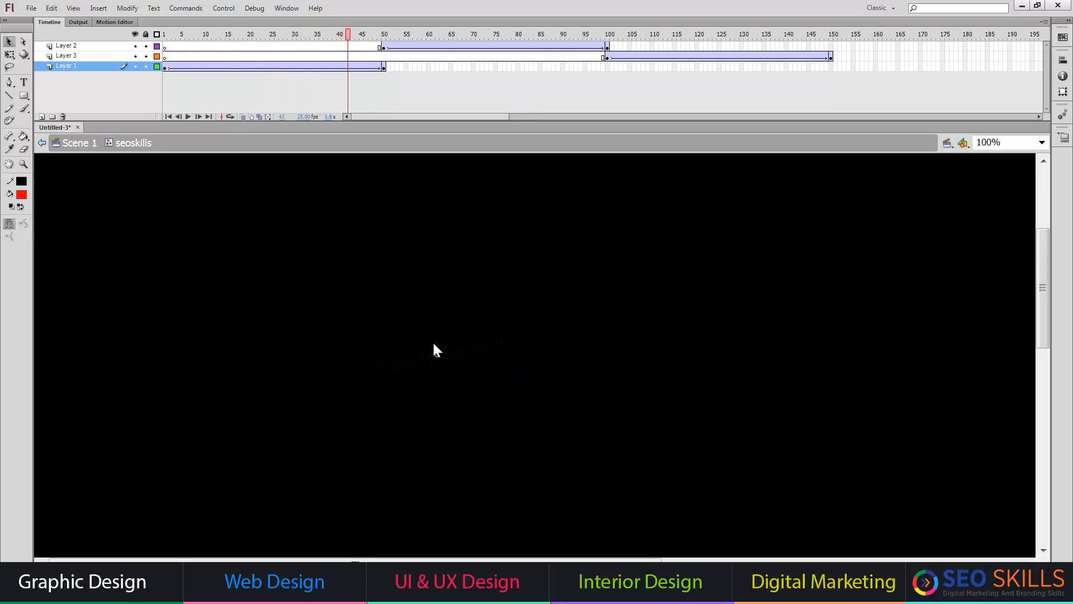